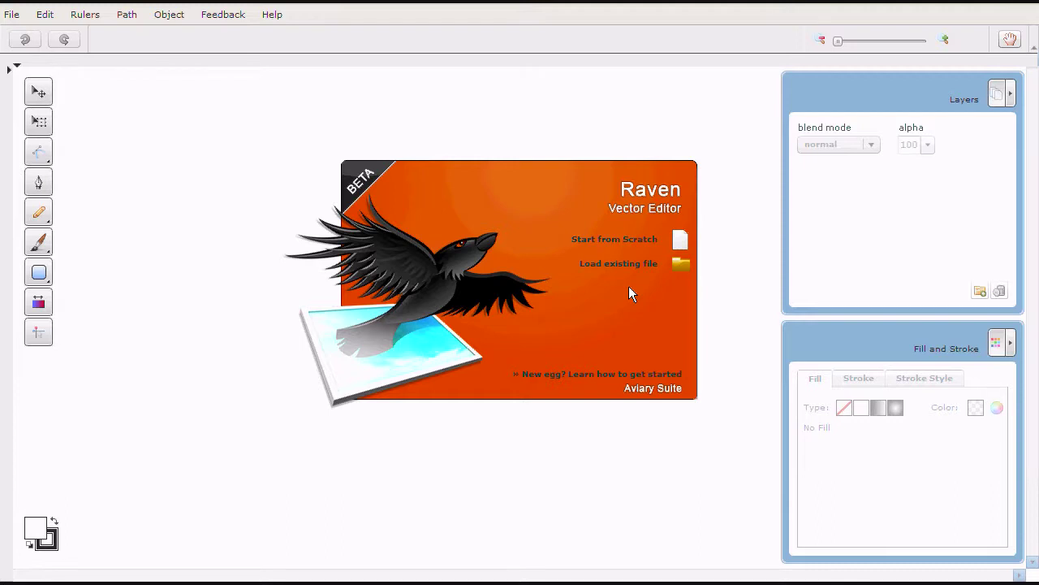
Start a new blank document from the splash screen's Start from Scratch option.
left_click(631, 294)
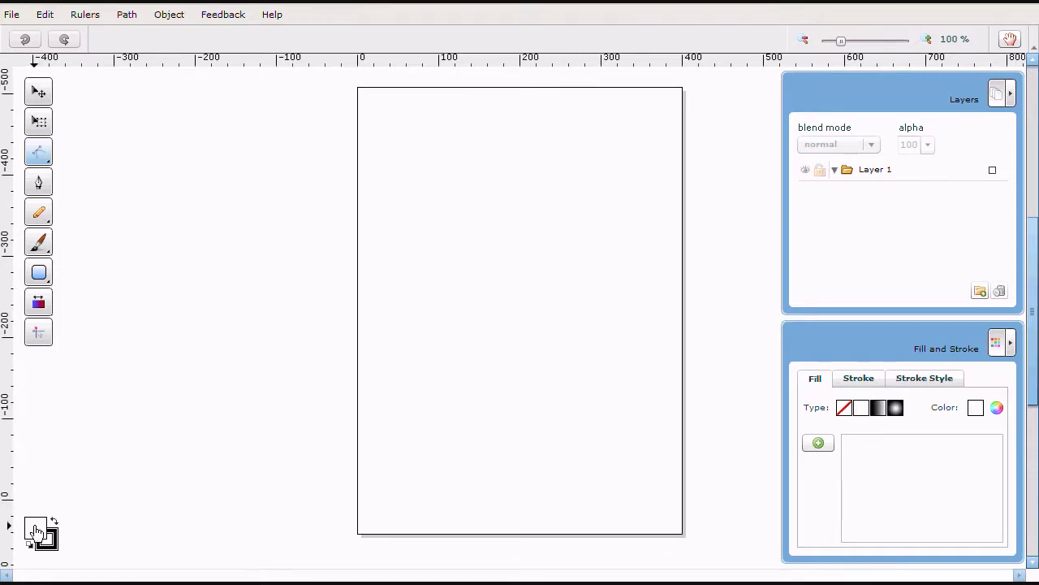
key("p")
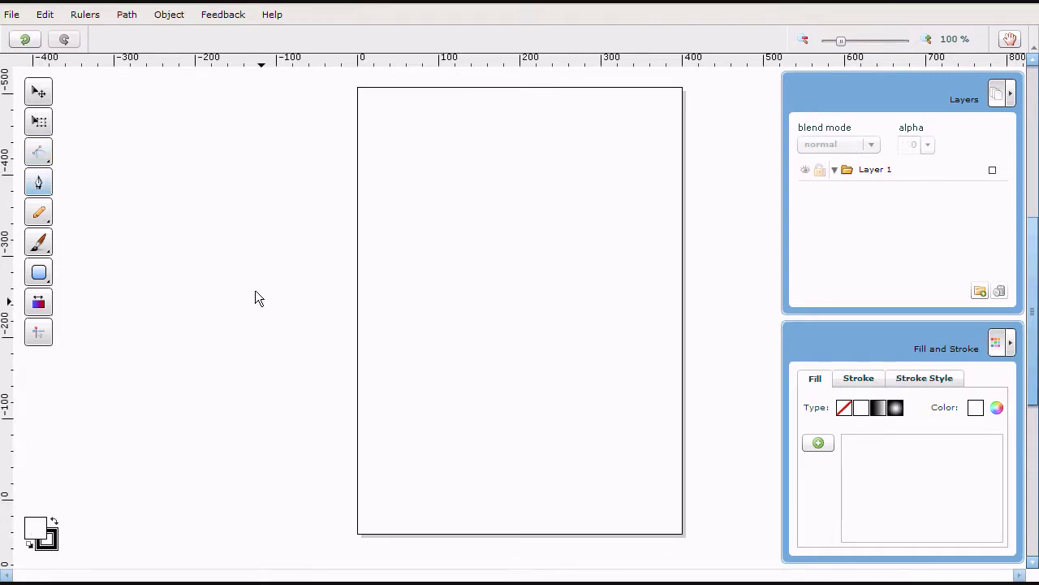
Draw an outlined circle near the top of the page with the Ellipse shape.
left_click(39, 273)
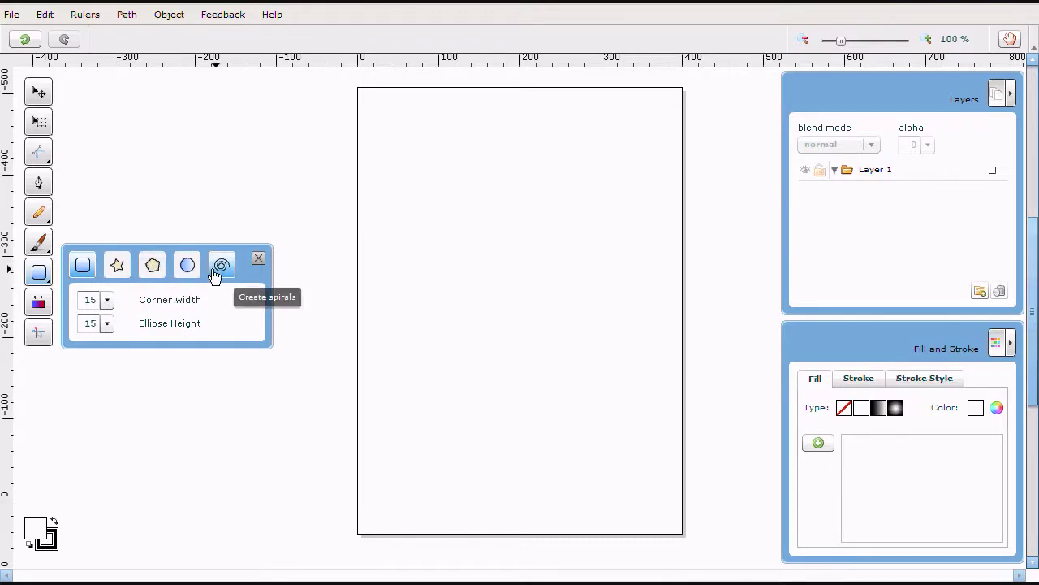
left_click(189, 268)
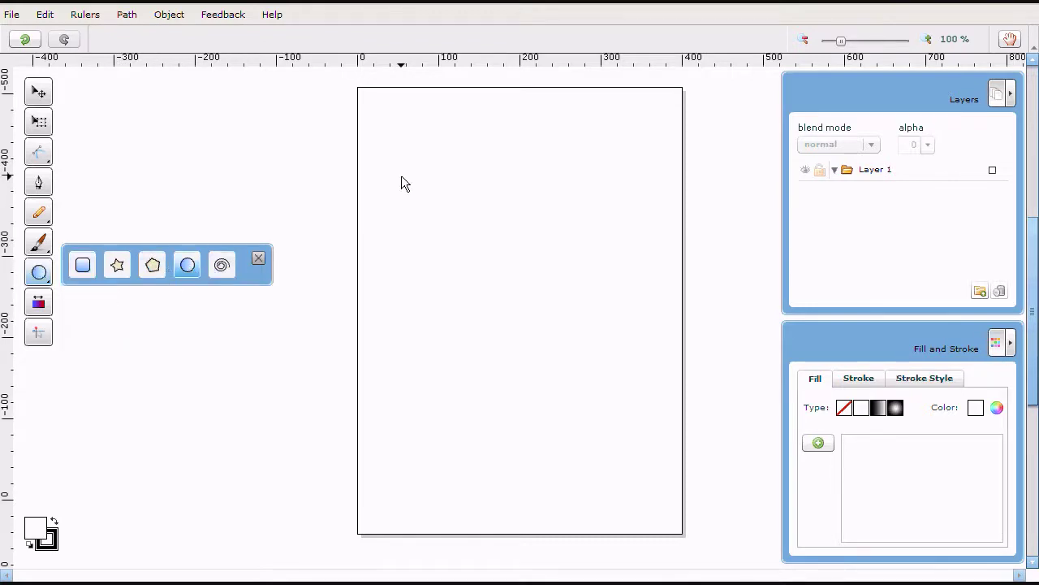
left_click_drag(417, 189, 558, 333)
Draw a five-pointed star above and to the left of the circle.
left_click(117, 264)
left_click_drag(427, 169, 478, 238)
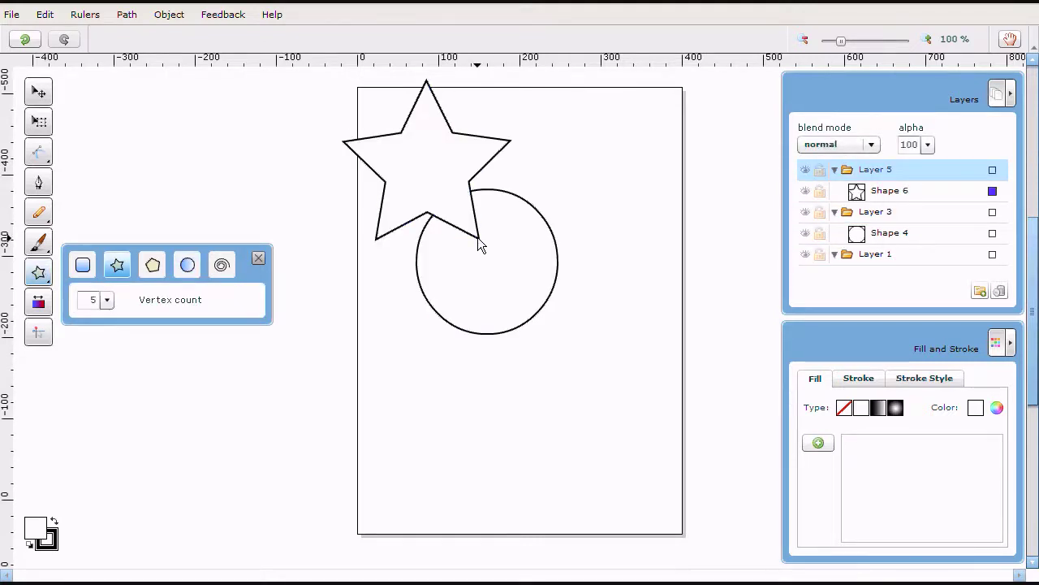
left_click(39, 156)
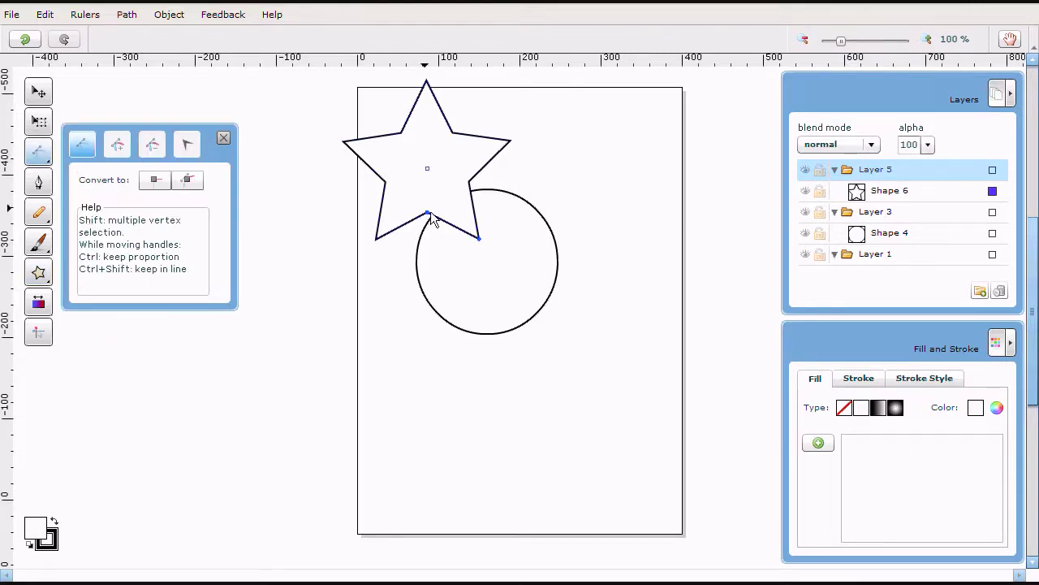
Pull one star point inward and move the star right so it overlaps the circle.
left_click_drag(480, 238, 441, 271)
left_click_drag(428, 172, 579, 196)
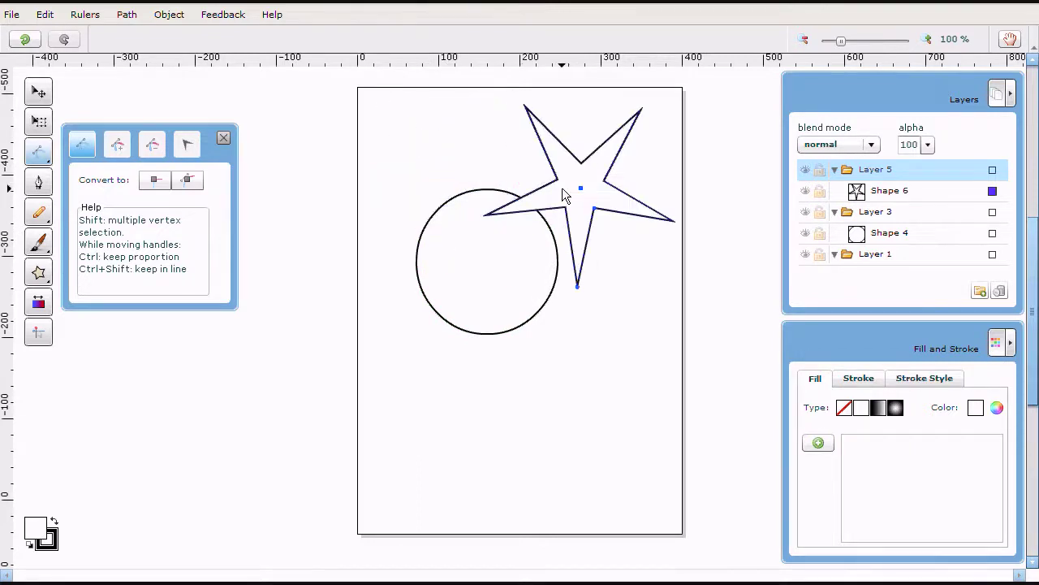
left_click(223, 137)
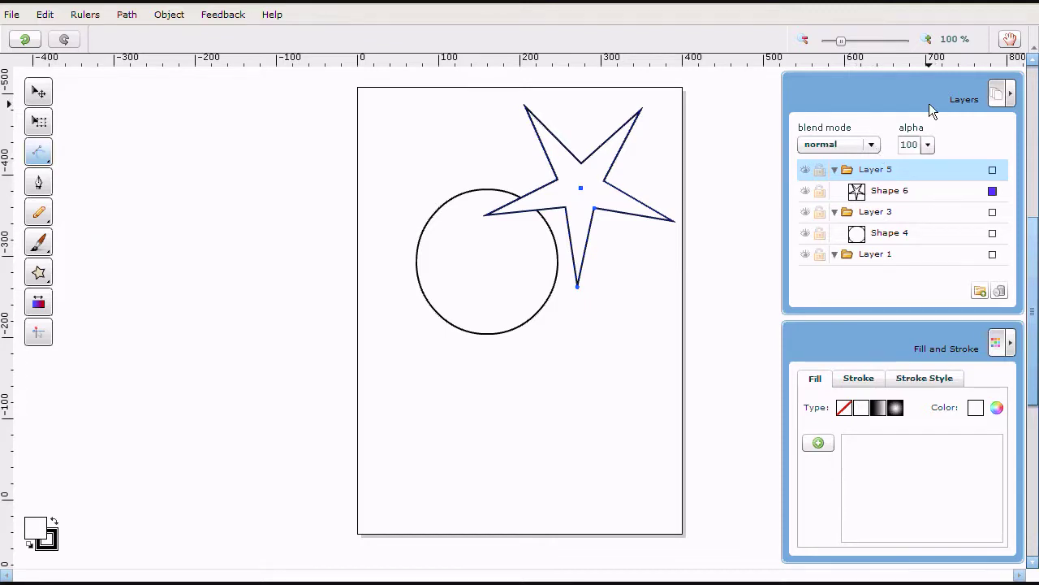
Move Shape 6 into Layer 3, then select both the circle and star to remove them.
left_click(908, 192)
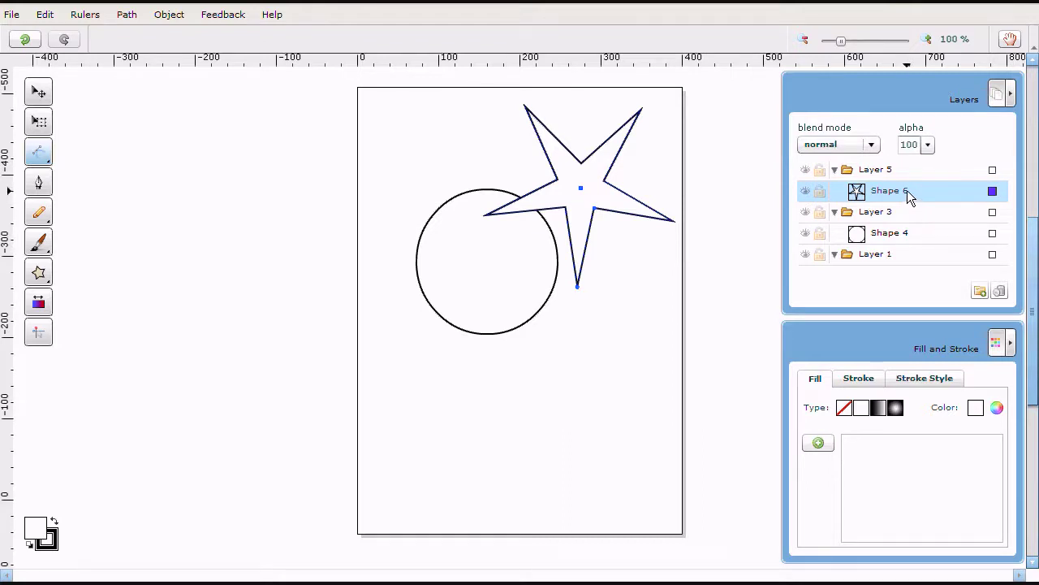
left_click_drag(908, 196, 909, 247)
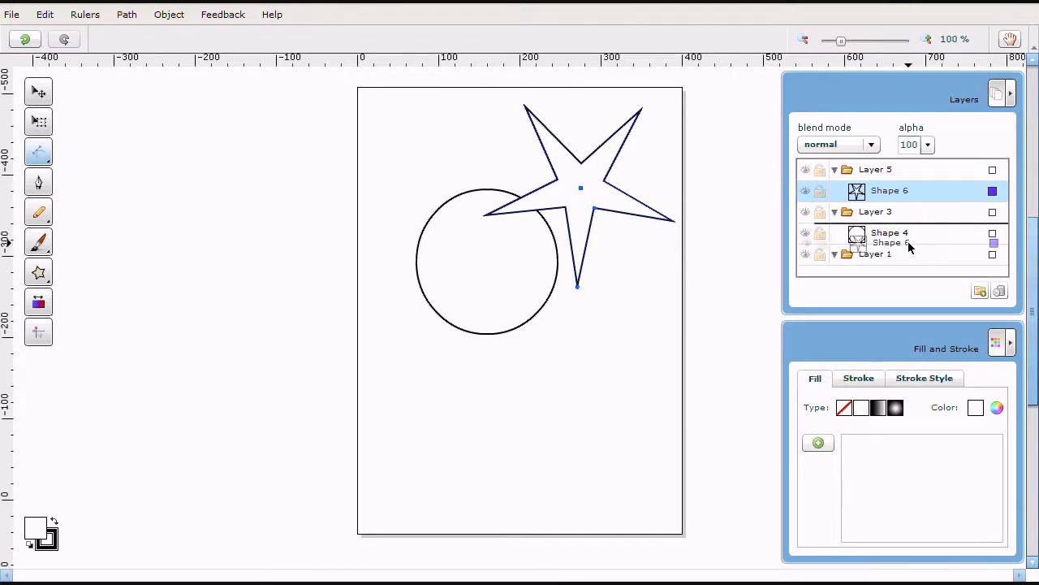
left_click_drag(909, 243, 908, 244)
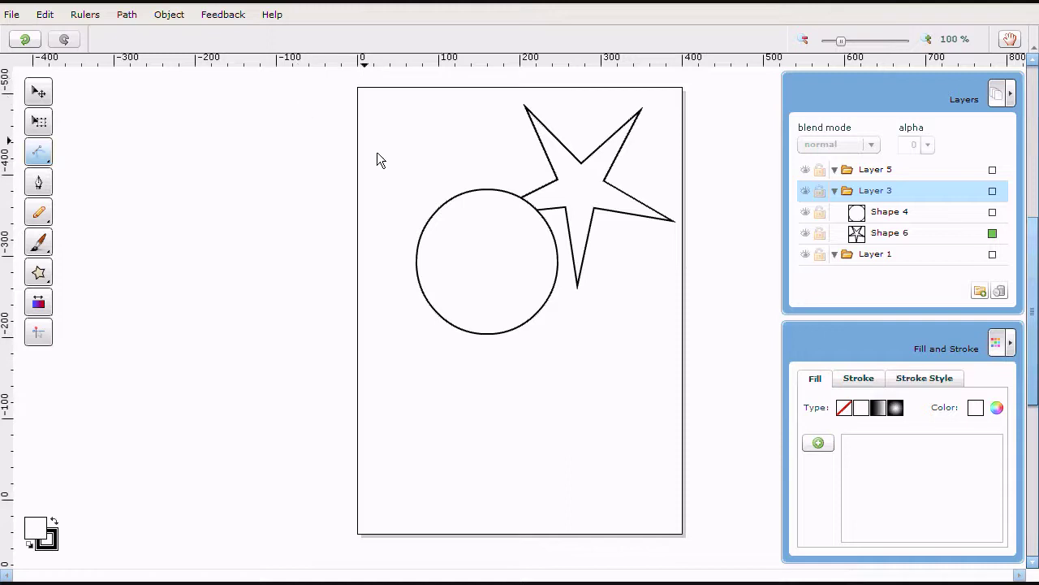
key("v")
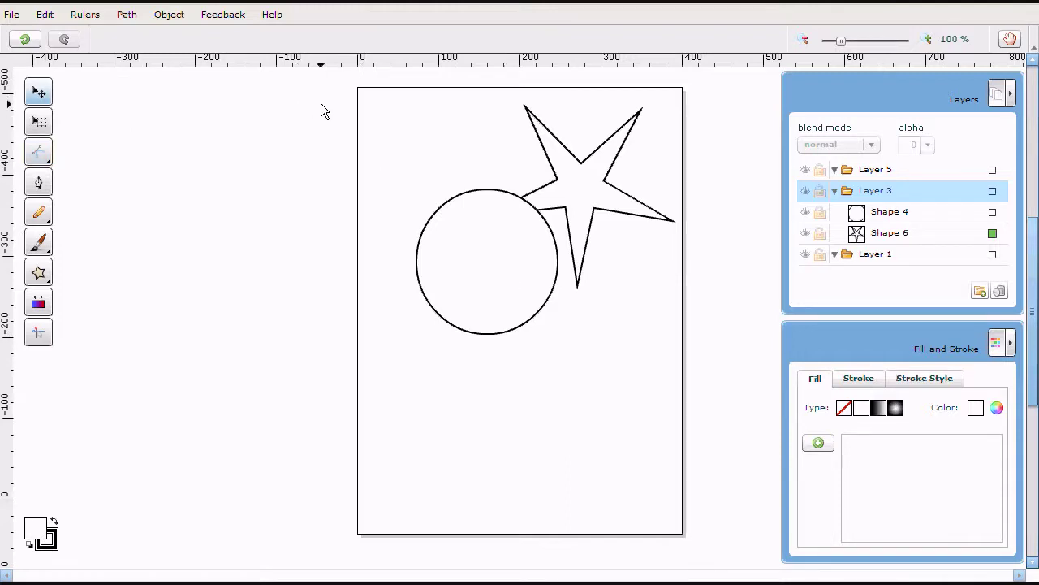
left_click_drag(334, 88, 673, 362)
key("Delete")
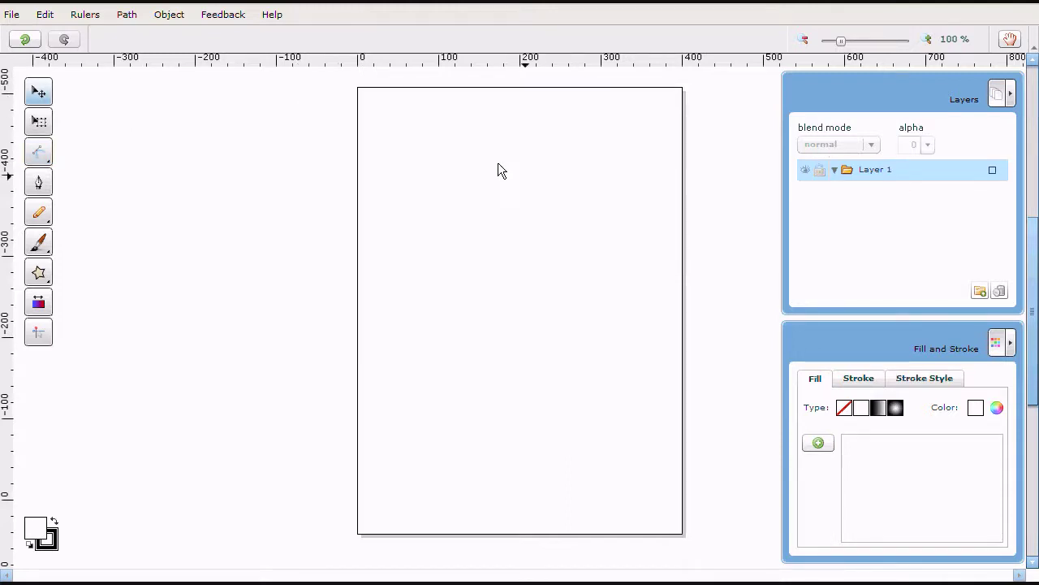
left_click(39, 213)
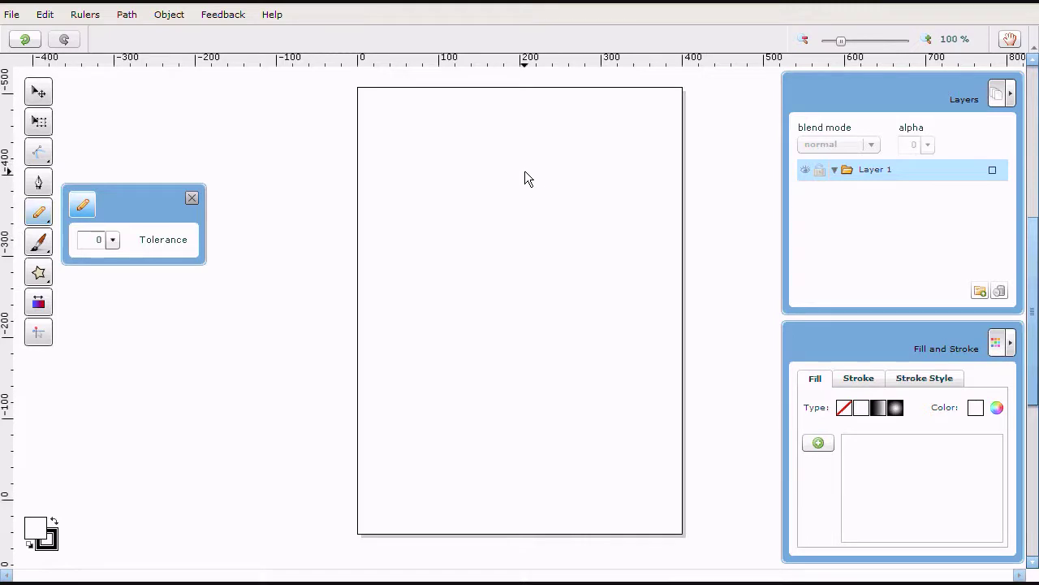
mouse_move(530, 168)
left_mouse_down()
mouse_move(478, 195)
mouse_move(473, 262)
mouse_move(540, 284)
mouse_move(600, 251)
mouse_move(582, 169)
mouse_move(529, 167)
left_mouse_up()
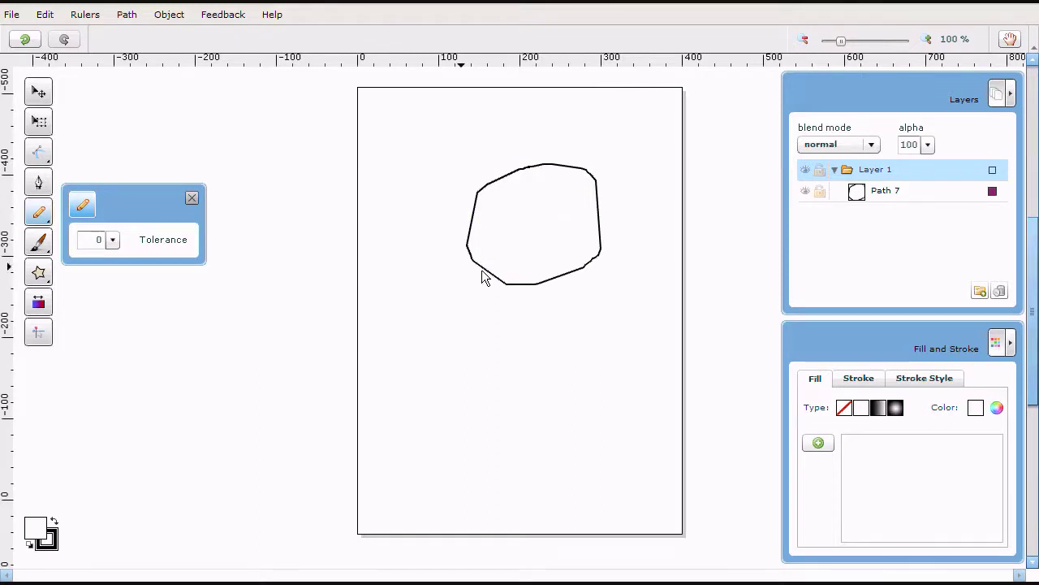
mouse_move(498, 204)
left_mouse_down()
mouse_move(570, 209)
mouse_move(542, 208)
left_mouse_up()
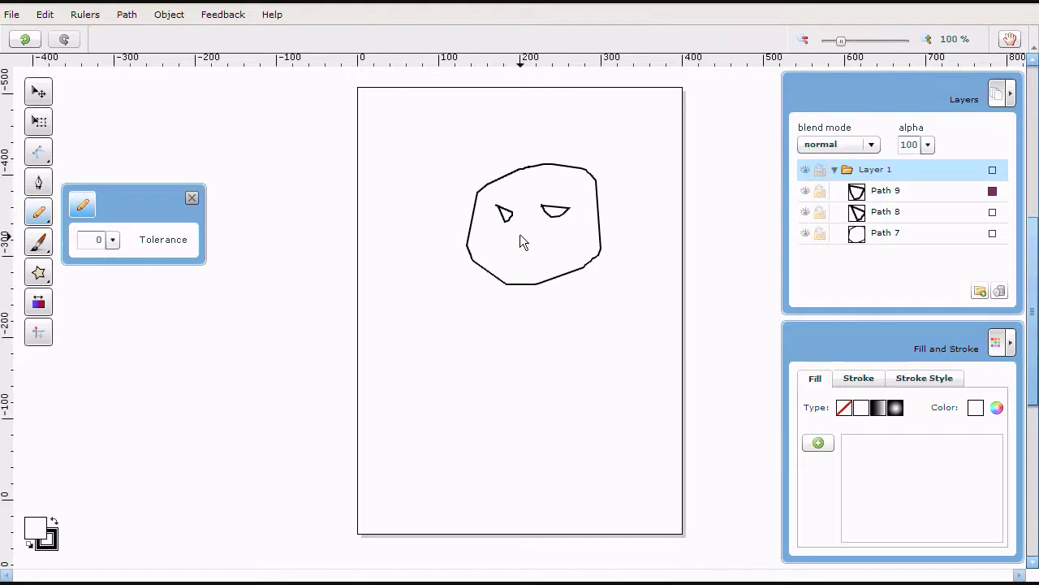
left_click_drag(473, 258, 586, 242)
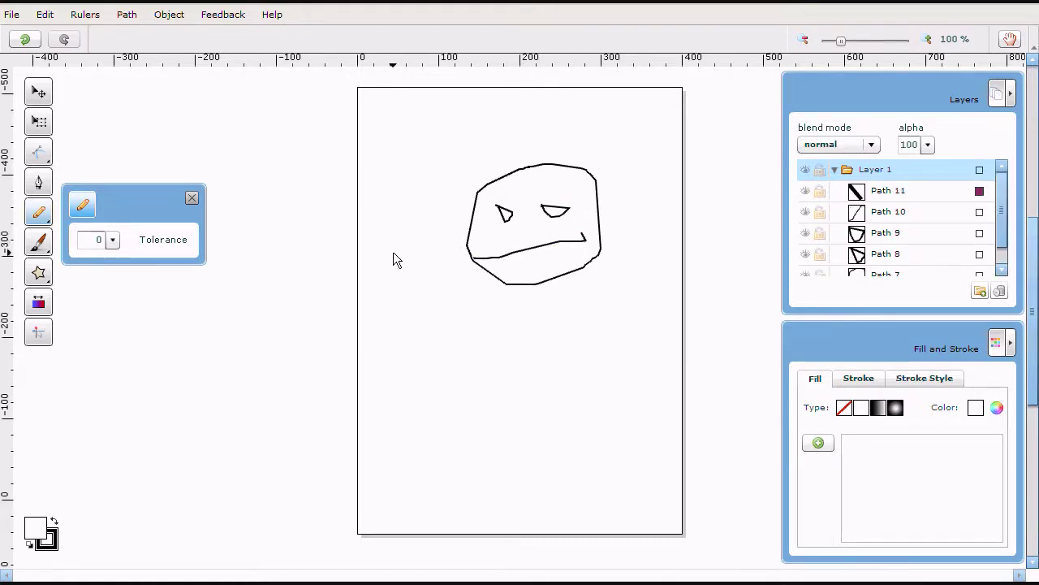
left_click(41, 92)
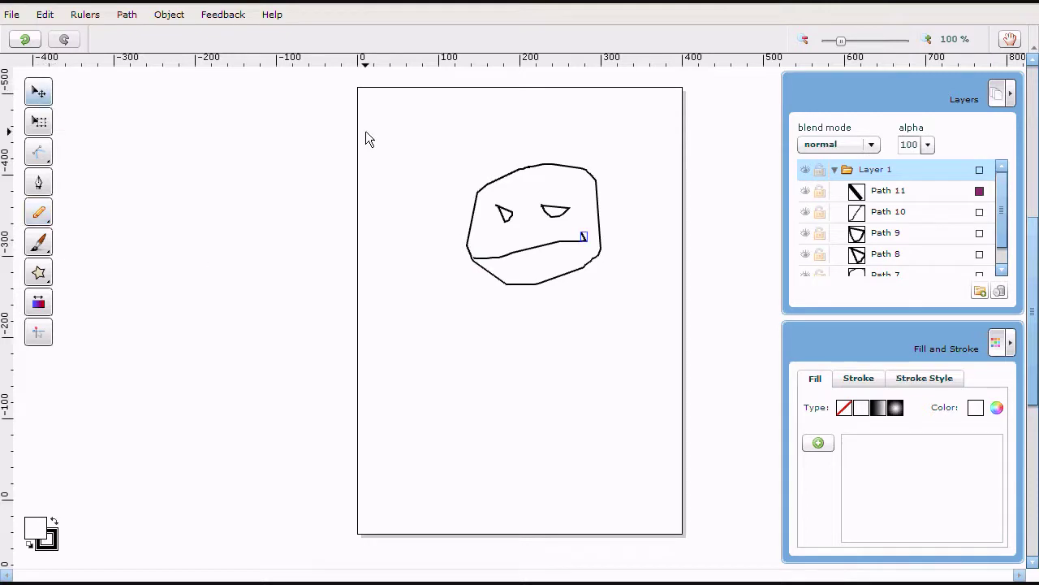
left_click_drag(410, 150, 662, 316)
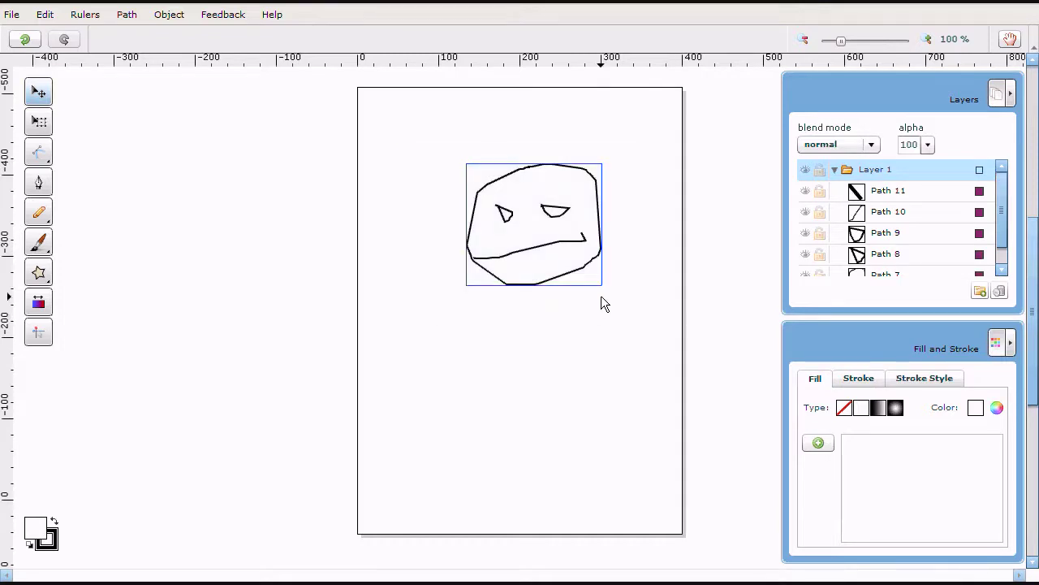
key("Delete")
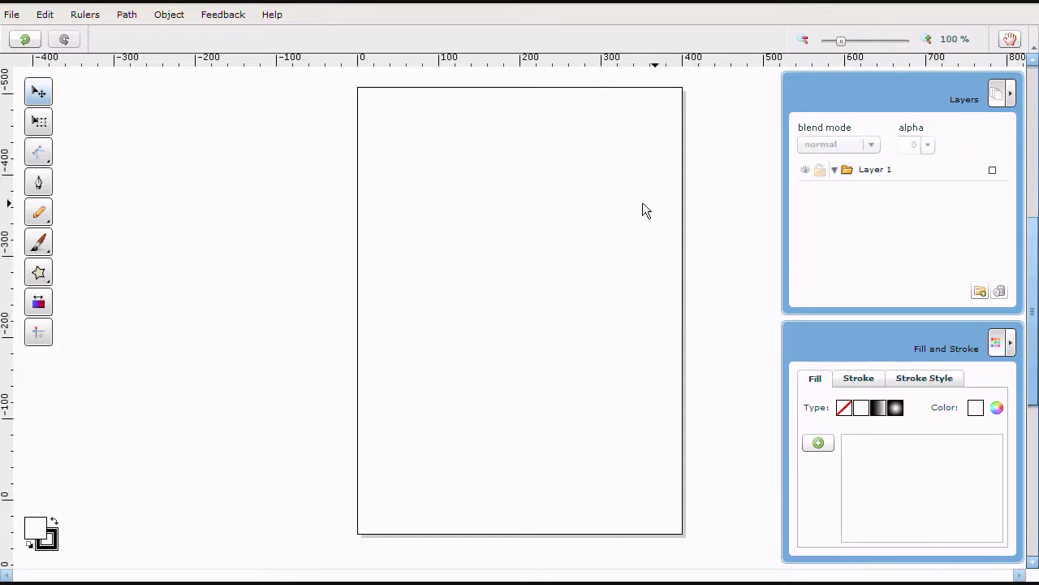
left_click(39, 185)
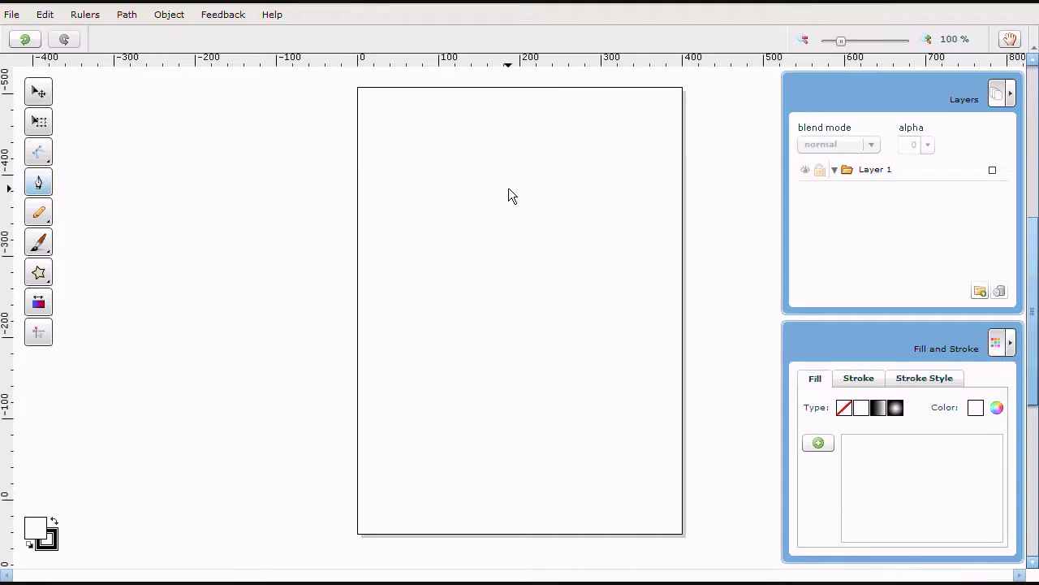
Undo, draw a closed six-corner angular path, then select and delete it.
key("ctrl+z")
left_click(504, 168)
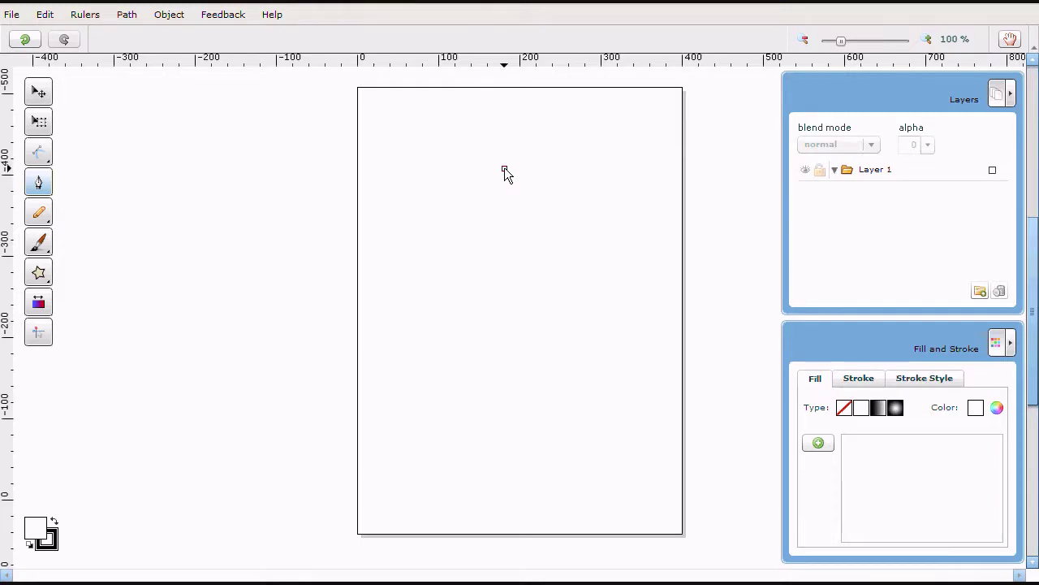
left_click(433, 246)
left_click(511, 292)
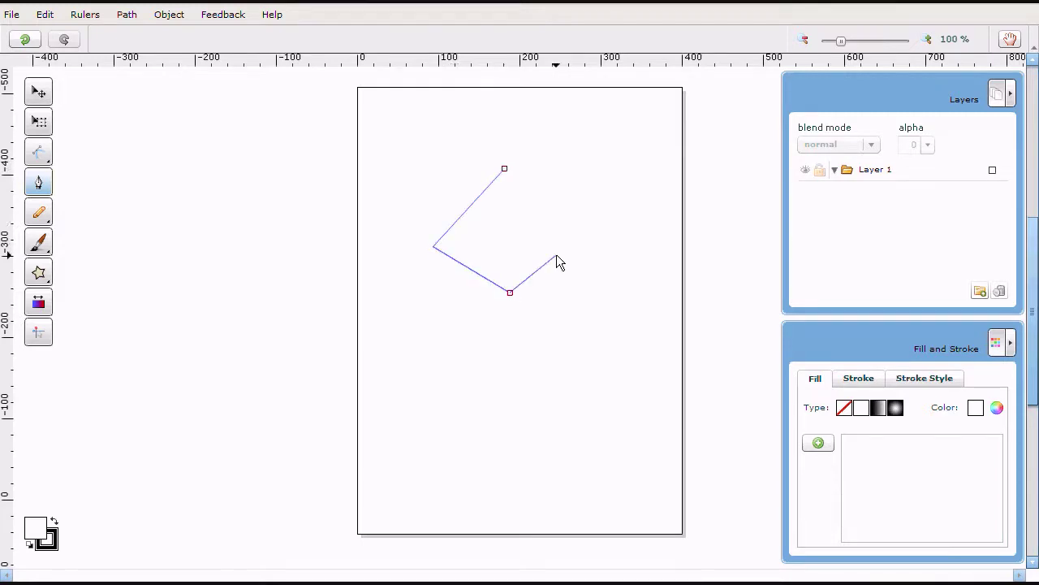
left_click(574, 243)
left_click(577, 175)
left_click(540, 149)
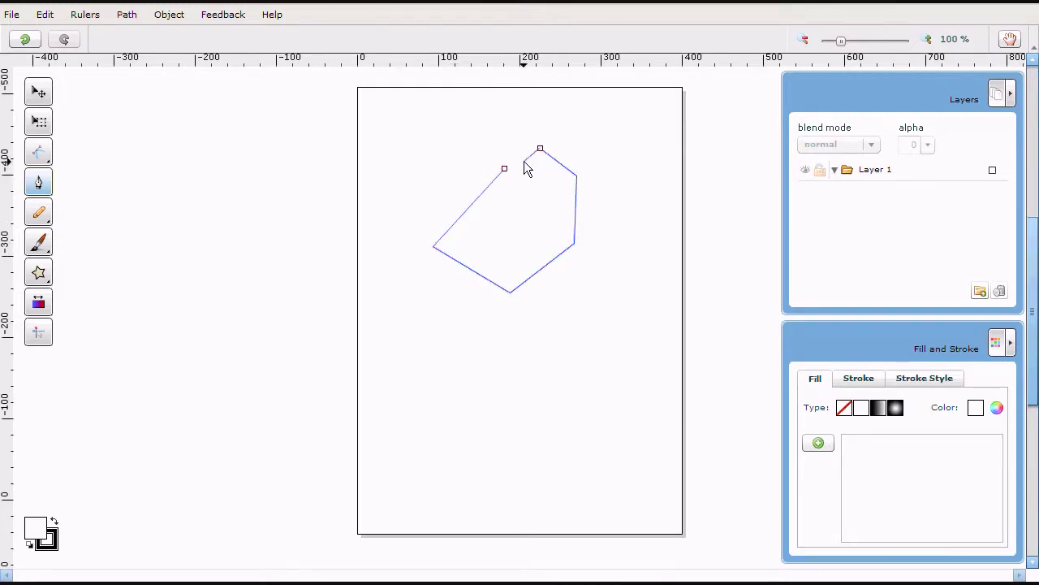
left_click(505, 169)
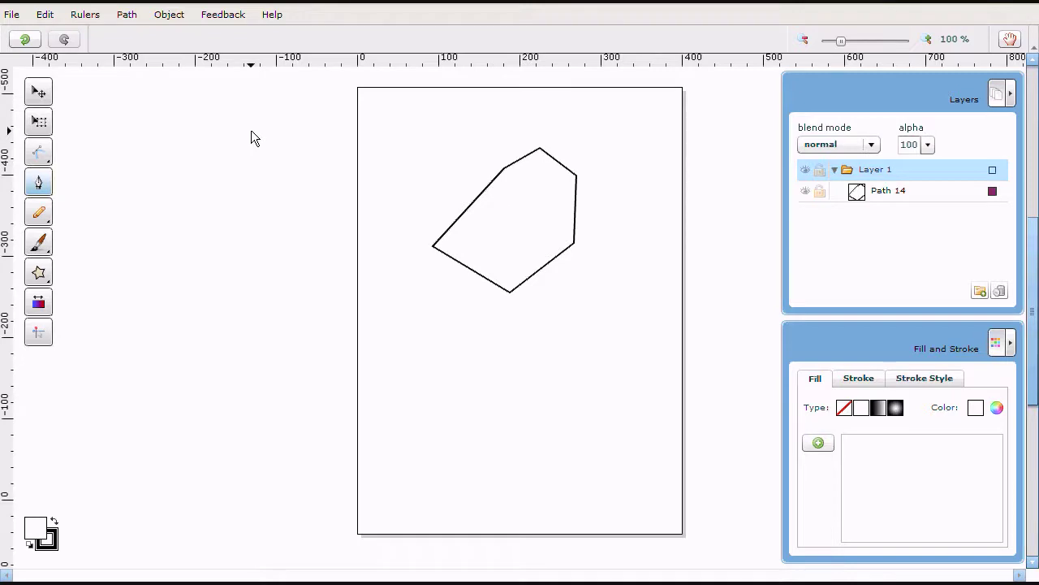
left_click(39, 91)
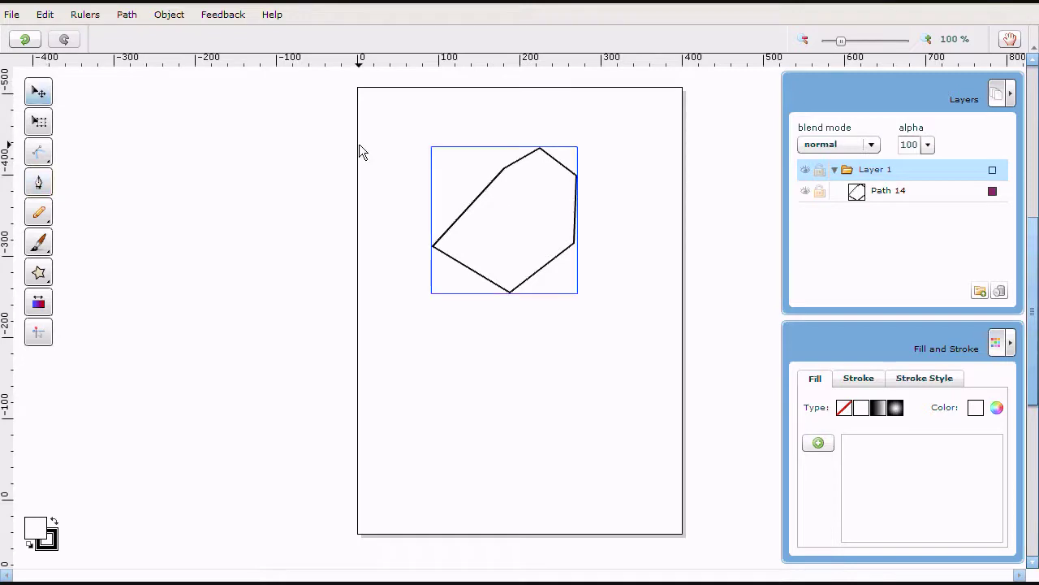
key("Delete")
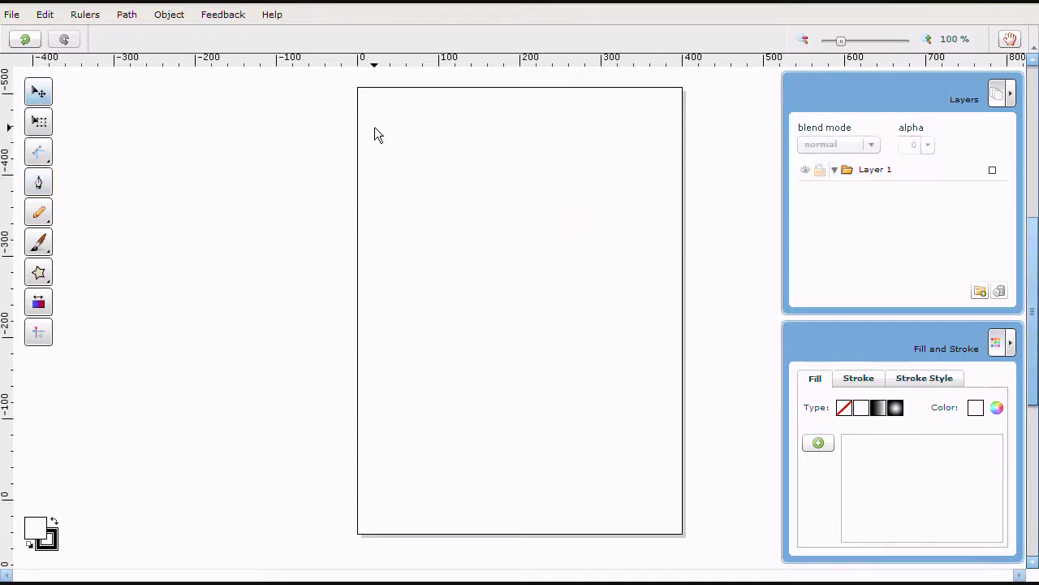
left_click(38, 181)
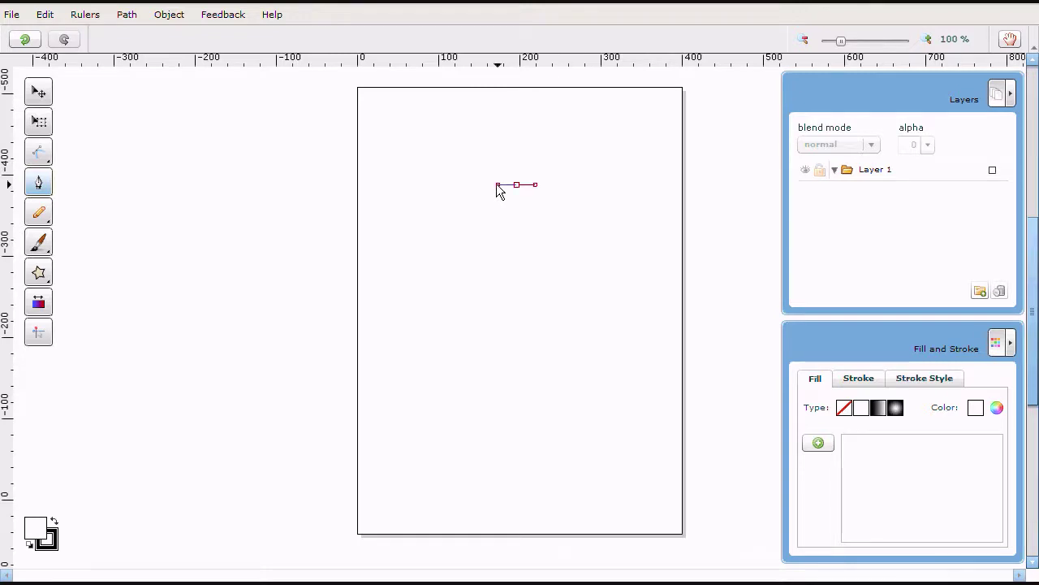
left_click_drag(497, 185, 469, 203)
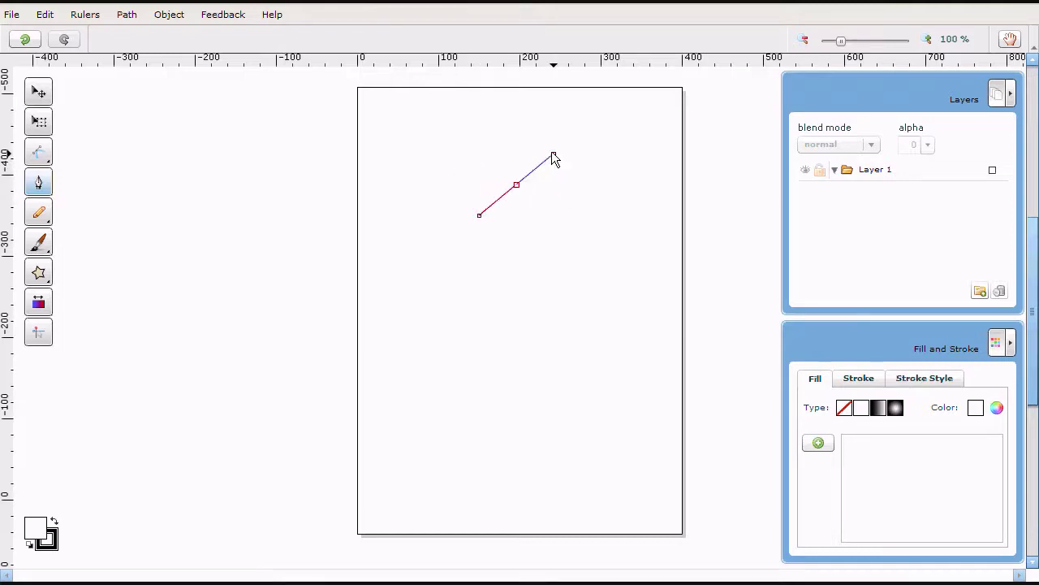
left_click_drag(552, 155, 457, 163)
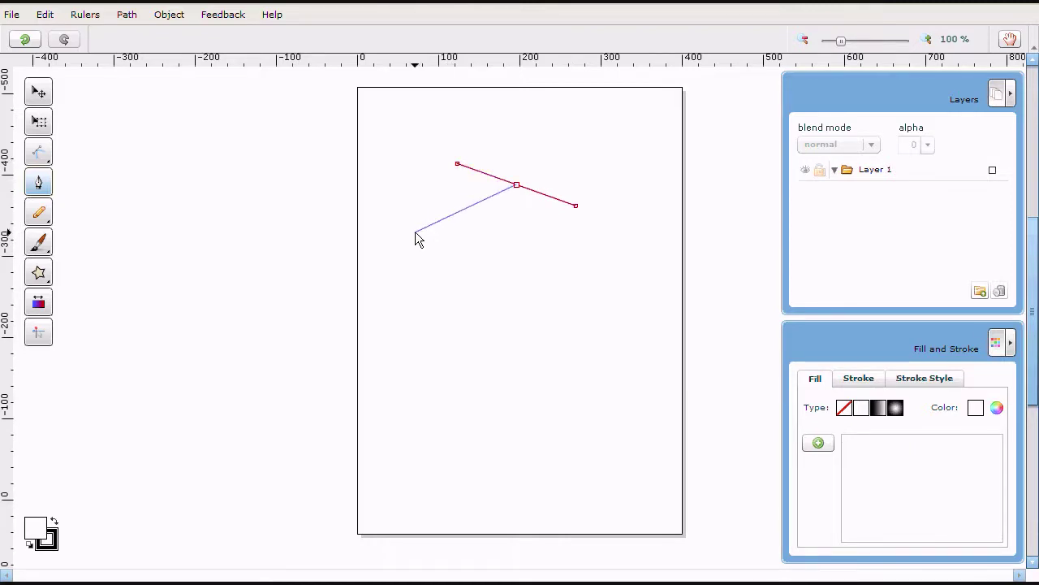
left_click_drag(420, 241, 457, 288)
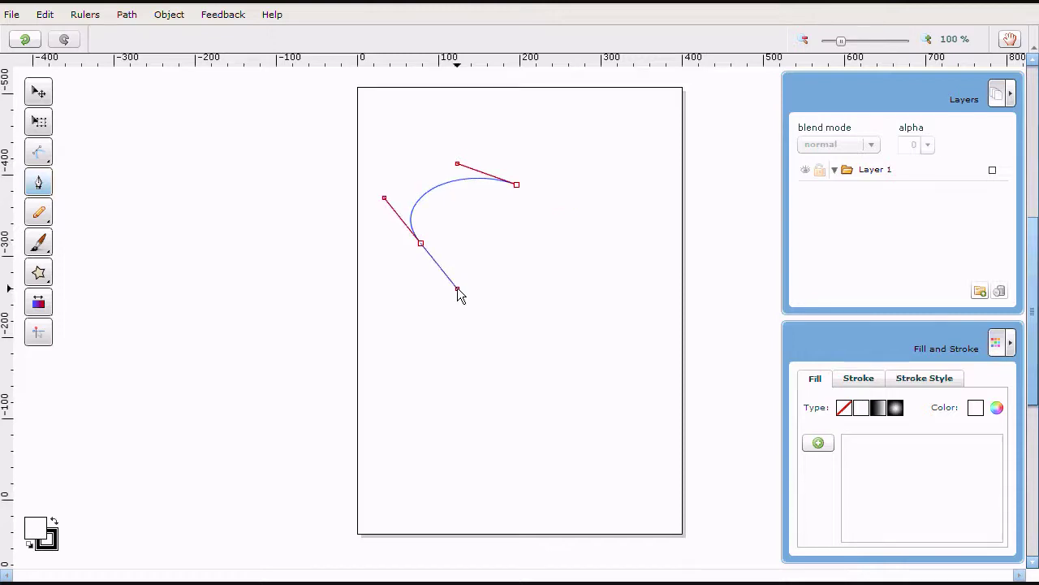
left_click_drag(532, 273, 564, 257)
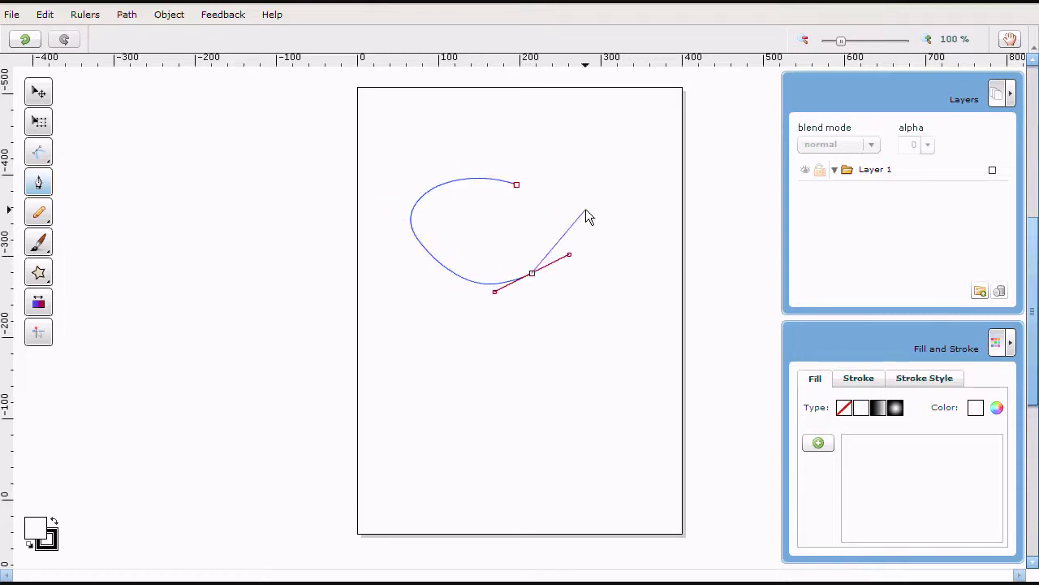
left_click_drag(587, 207, 625, 215)
left_click_drag(639, 166, 556, 146)
left_click(550, 177)
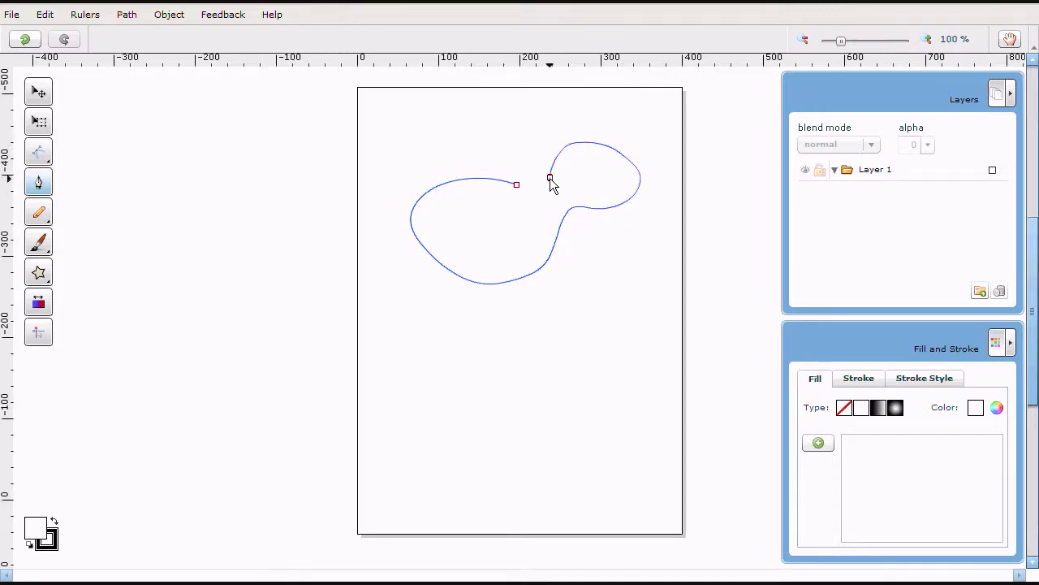
mouse_move(551, 185)
left_mouse_down()
mouse_move(548, 205)
mouse_move(507, 180)
left_mouse_up()
key("Escape")
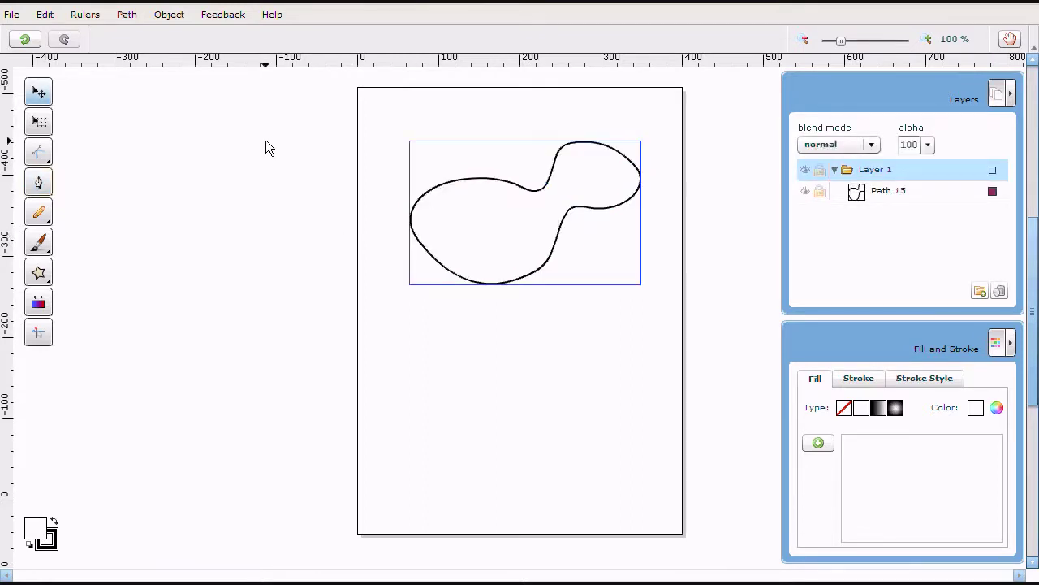
key("Delete")
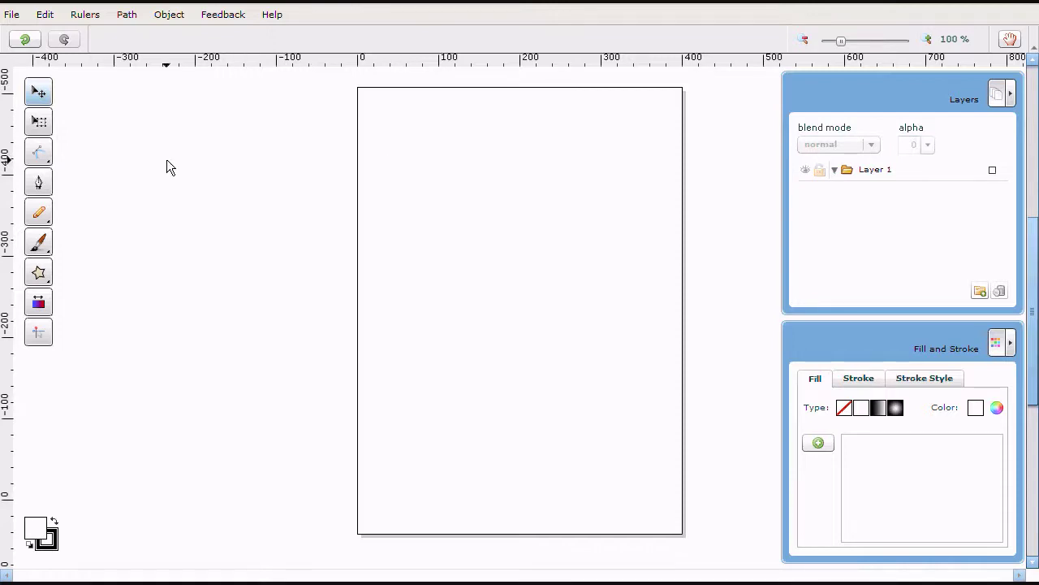
Pen-draw closed Path 16 with a curved left side, straight bottom, curved right lobe and top notch.
left_click(38, 184)
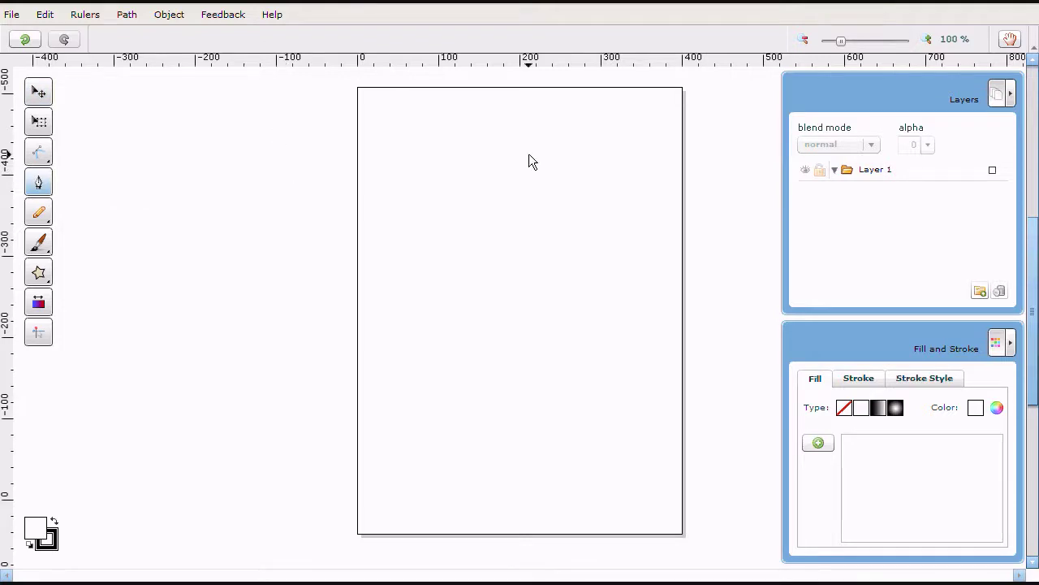
left_click_drag(528, 153, 440, 154)
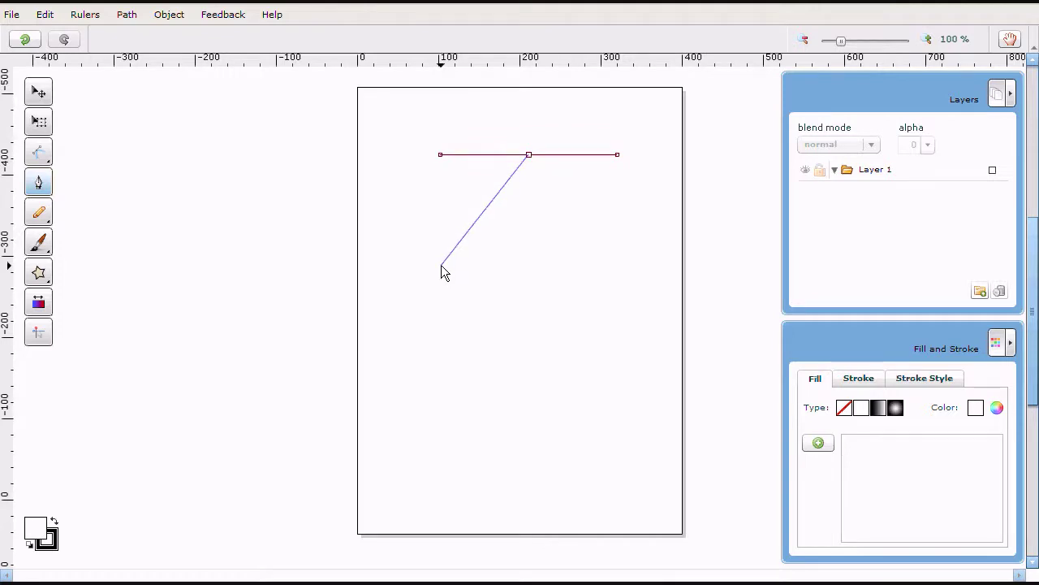
left_click(440, 265)
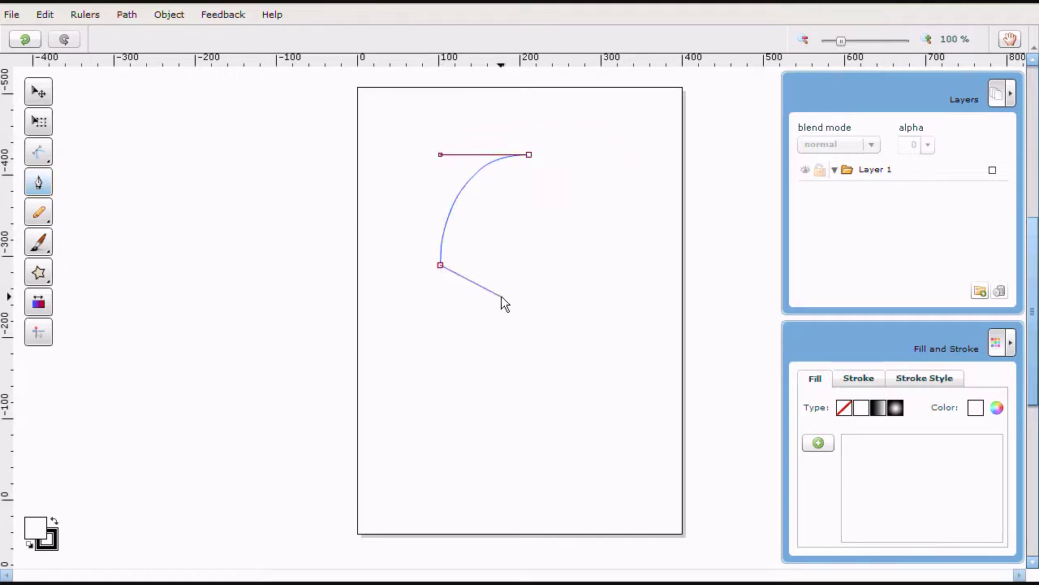
left_click(592, 265)
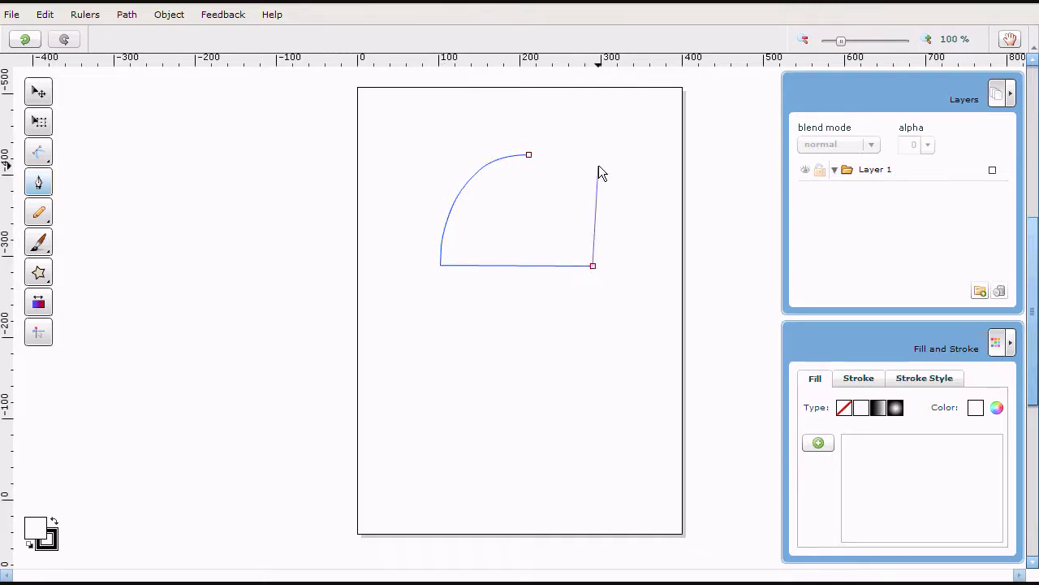
left_click_drag(580, 206, 618, 175)
left_click(597, 152)
left_click(546, 189)
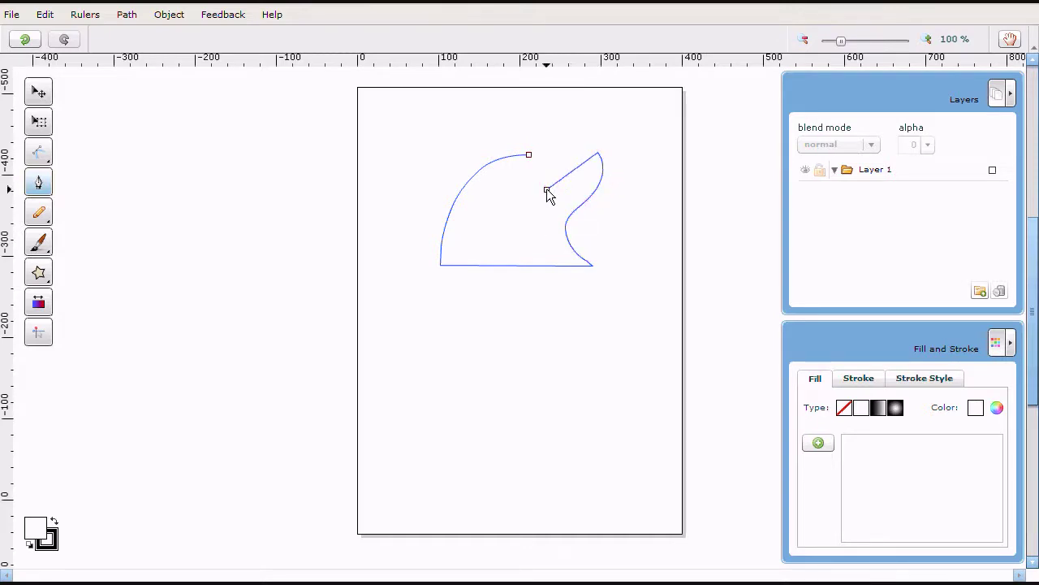
left_click(528, 154)
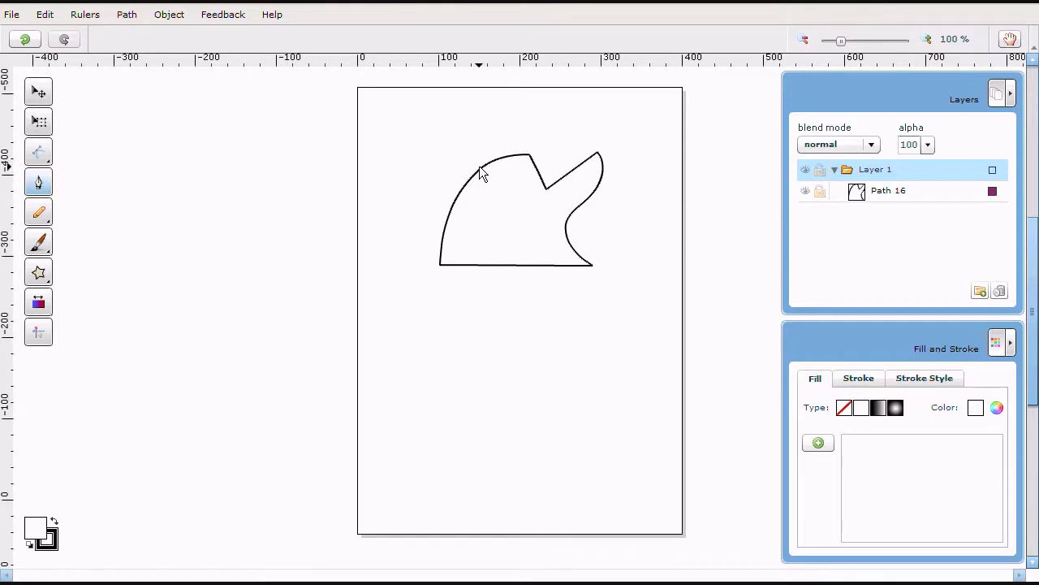
left_click(39, 154)
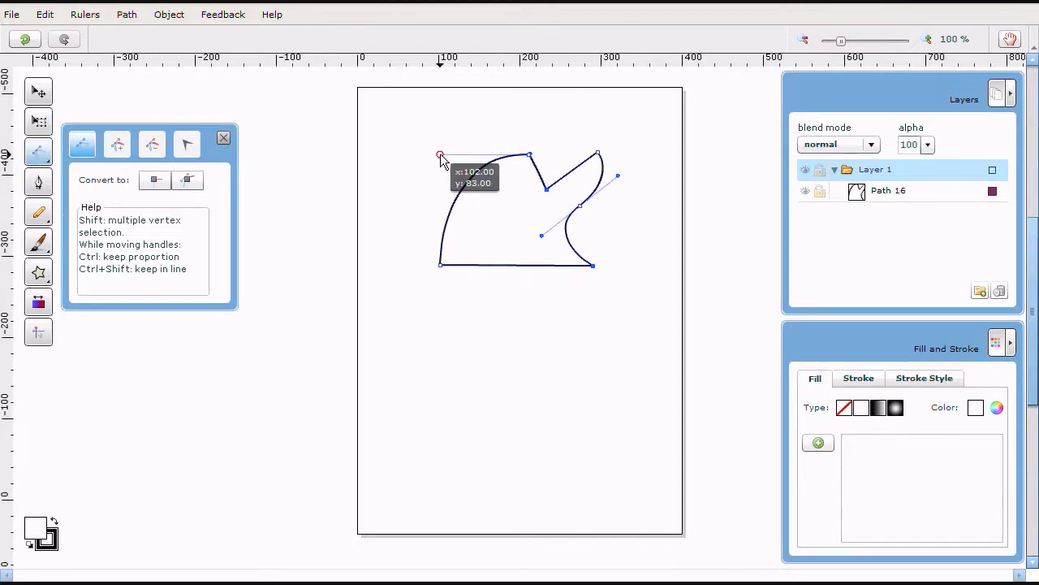
Drag Bezier handles to give Path 16 a concave left sweep, rounded upper-right bulge and curved notch.
left_click_drag(441, 155, 528, 229)
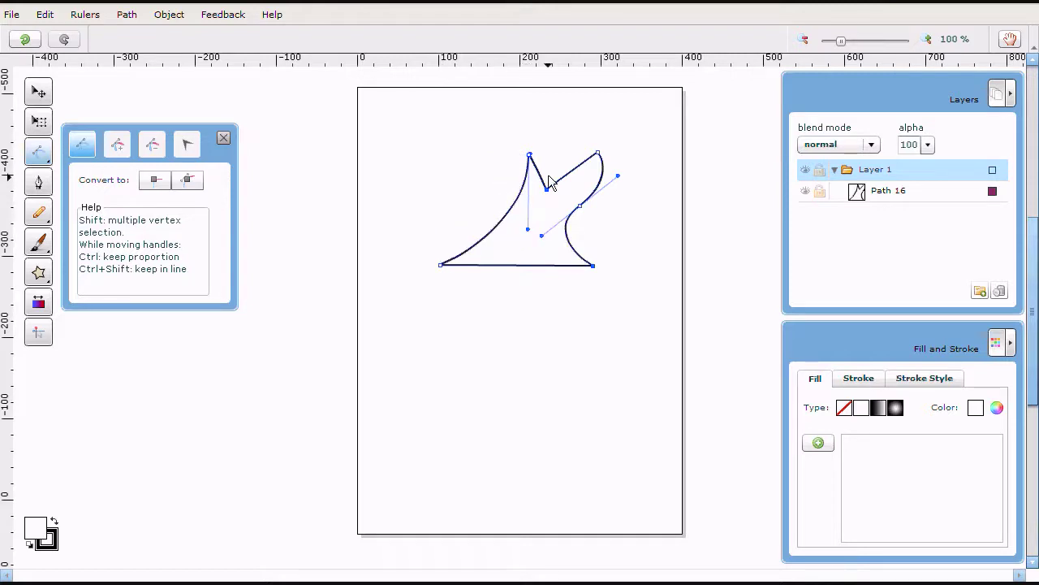
left_click_drag(617, 175, 583, 207)
left_click_drag(640, 183, 660, 142)
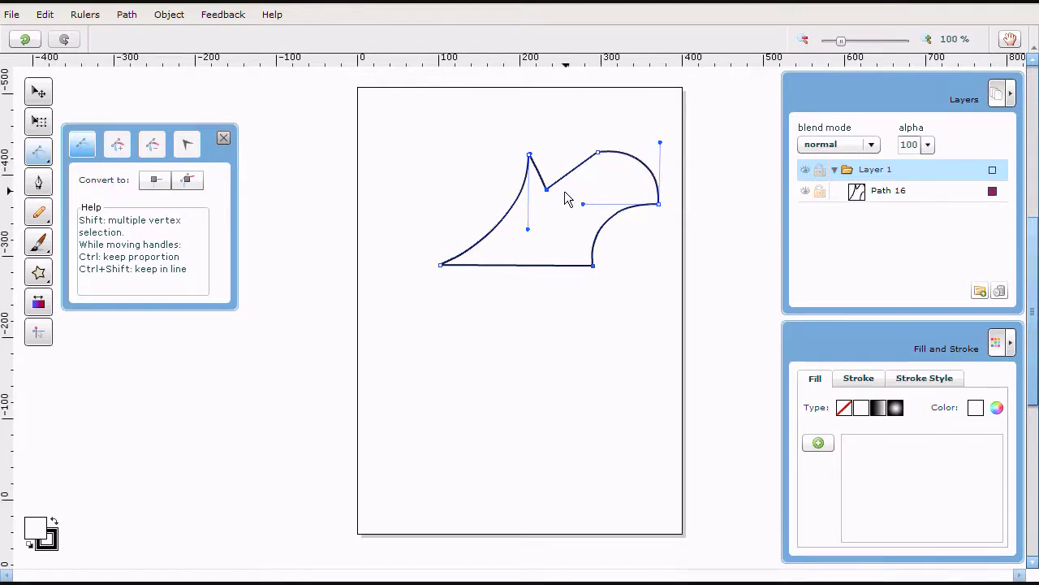
left_click_drag(549, 192, 560, 147)
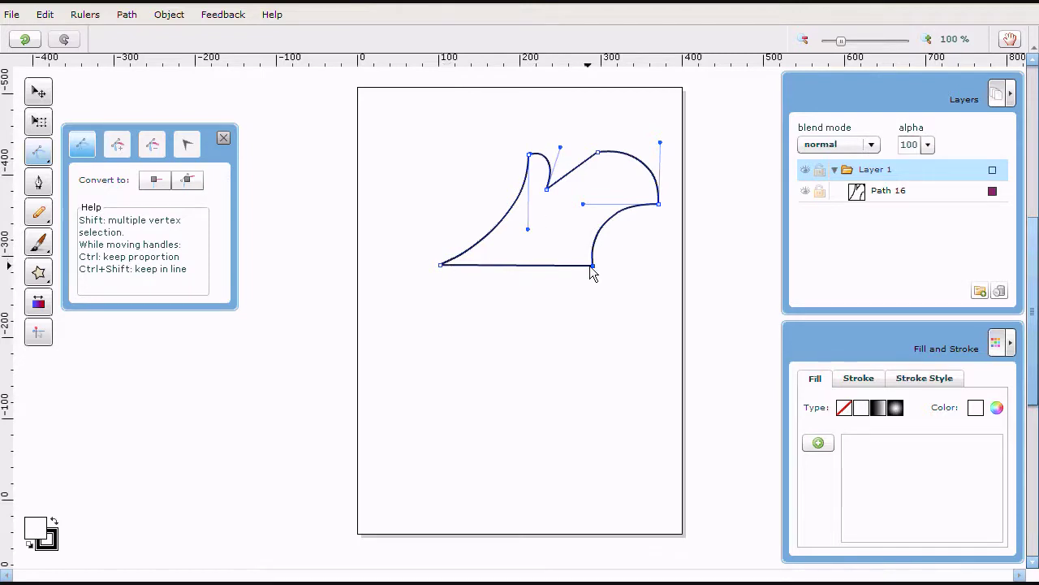
left_click(439, 265)
Make the bottom-left node smooth and the right node a sharp corner, and add a mid-bottom node.
left_click(187, 148)
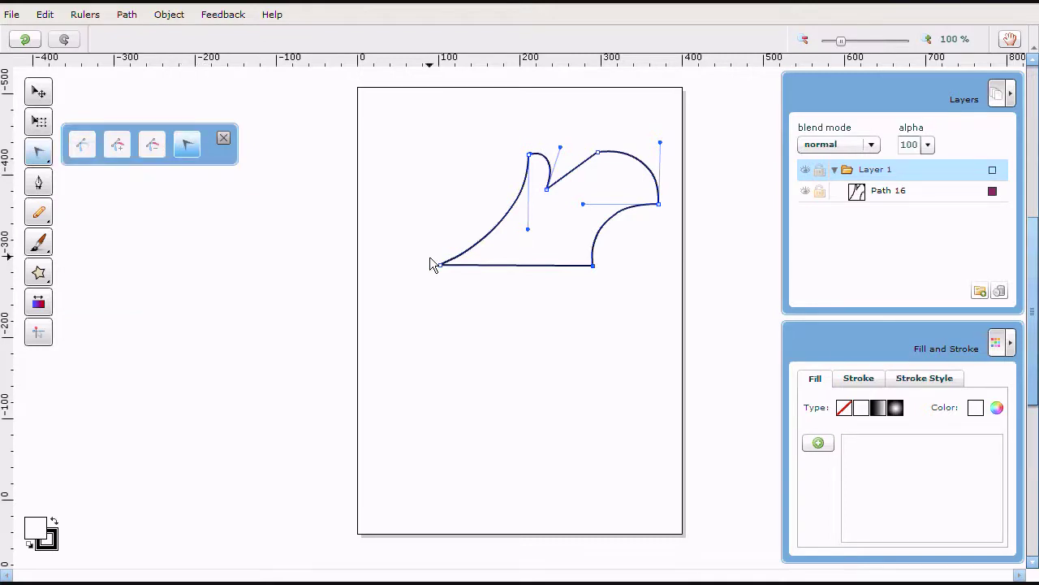
left_click(438, 265)
left_click_drag(439, 265, 405, 216)
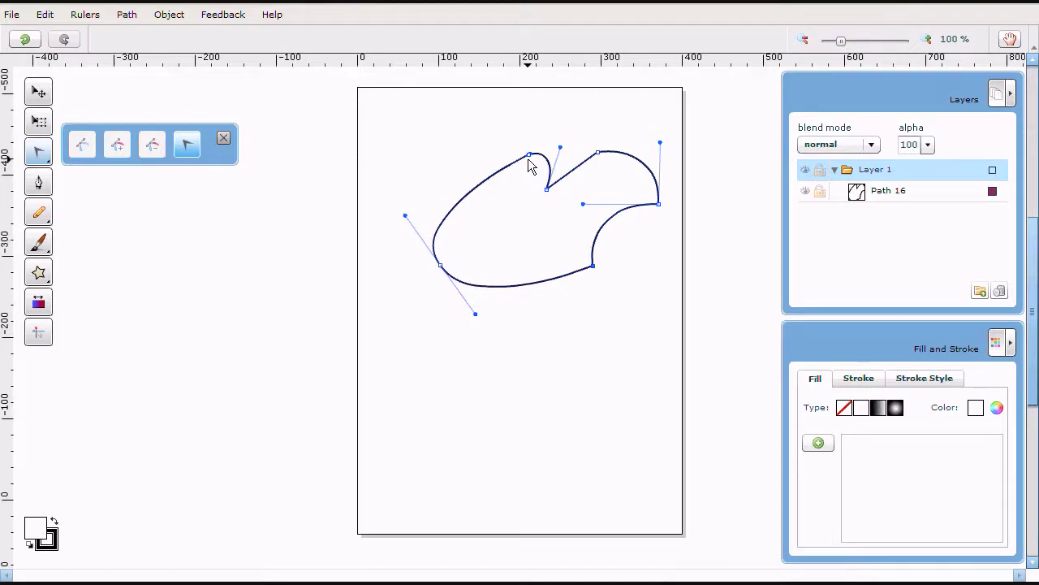
left_click(660, 204)
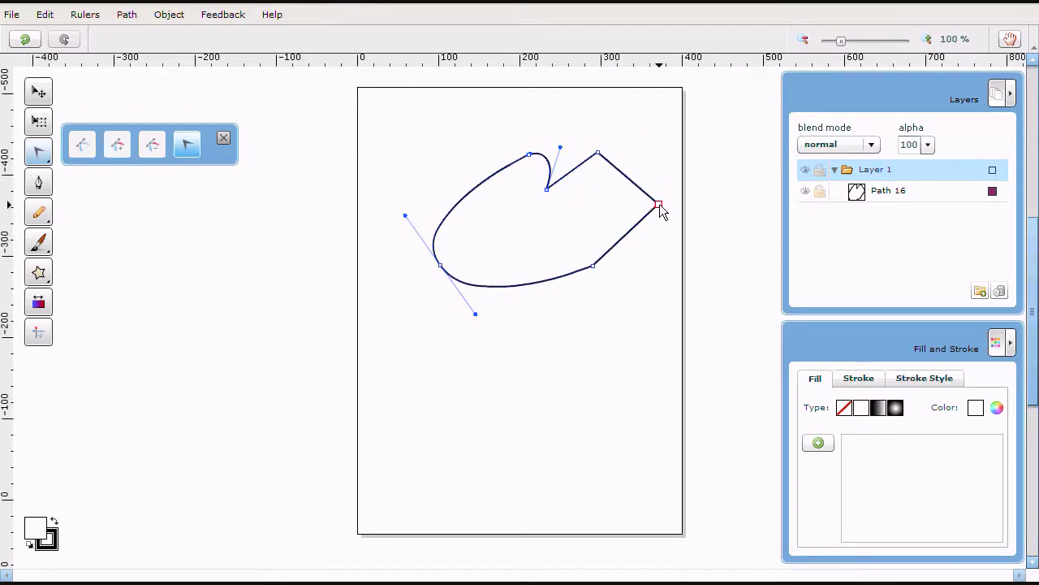
left_click(117, 144)
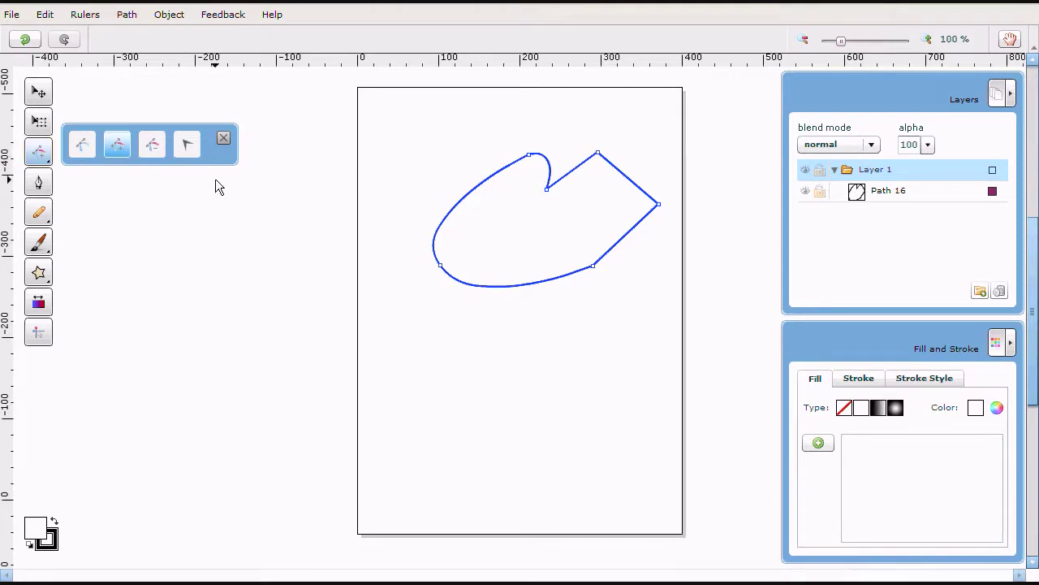
left_click(508, 286)
Drag the new bottom node and its handle into a sharp downward cusp, then exit node editing.
left_click(82, 144)
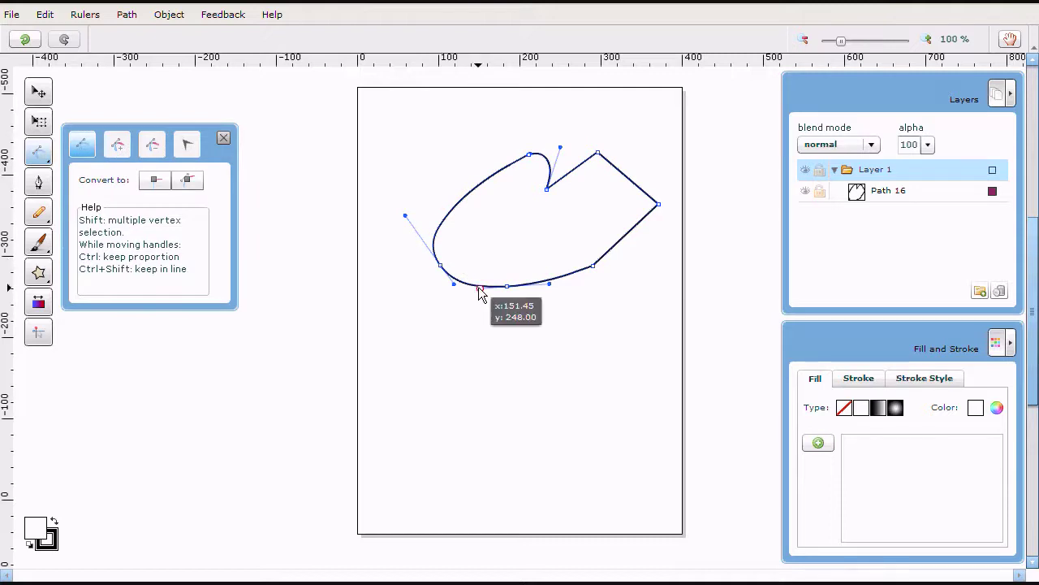
left_click_drag(479, 289, 483, 252)
left_click_drag(550, 284, 510, 242)
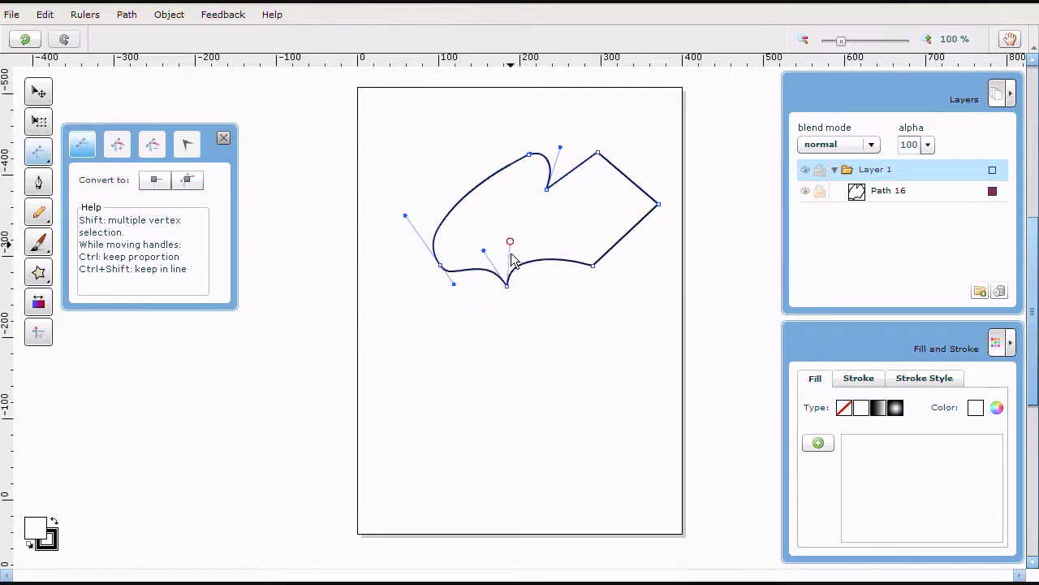
left_click(540, 292)
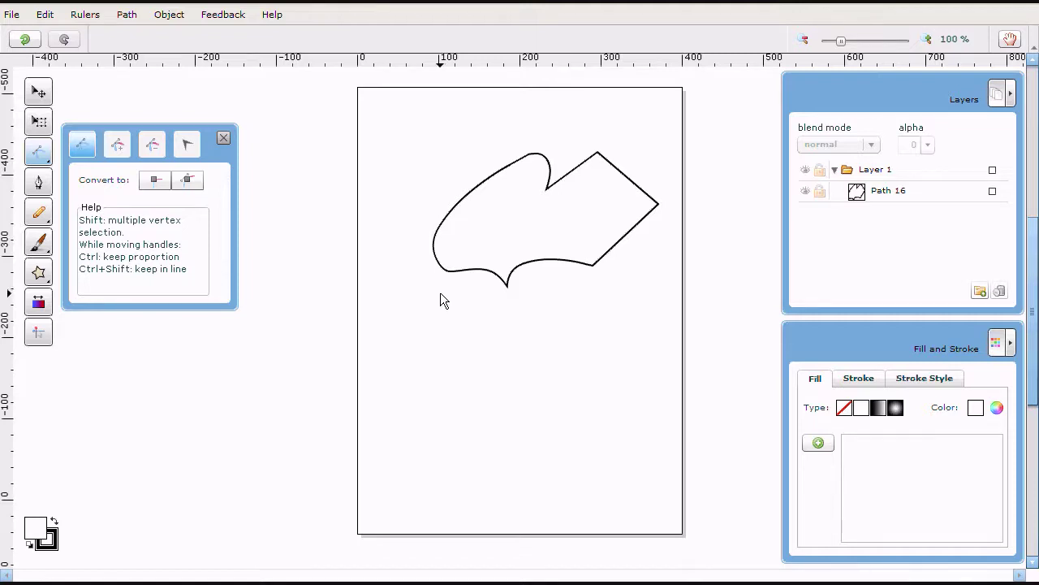
key("Escape")
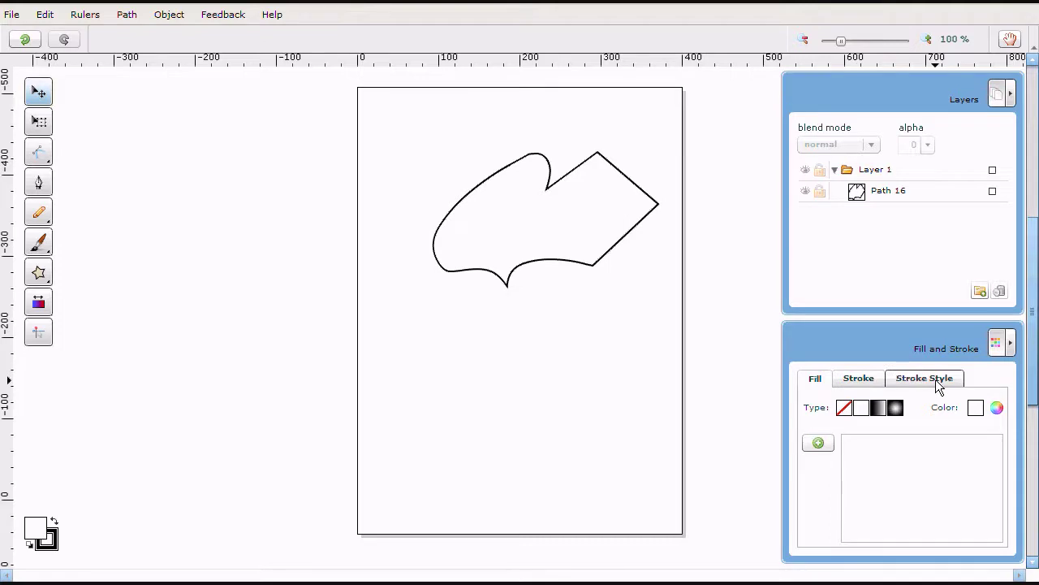
Fill the selected path with pure red, ff0000.
left_click(547, 257)
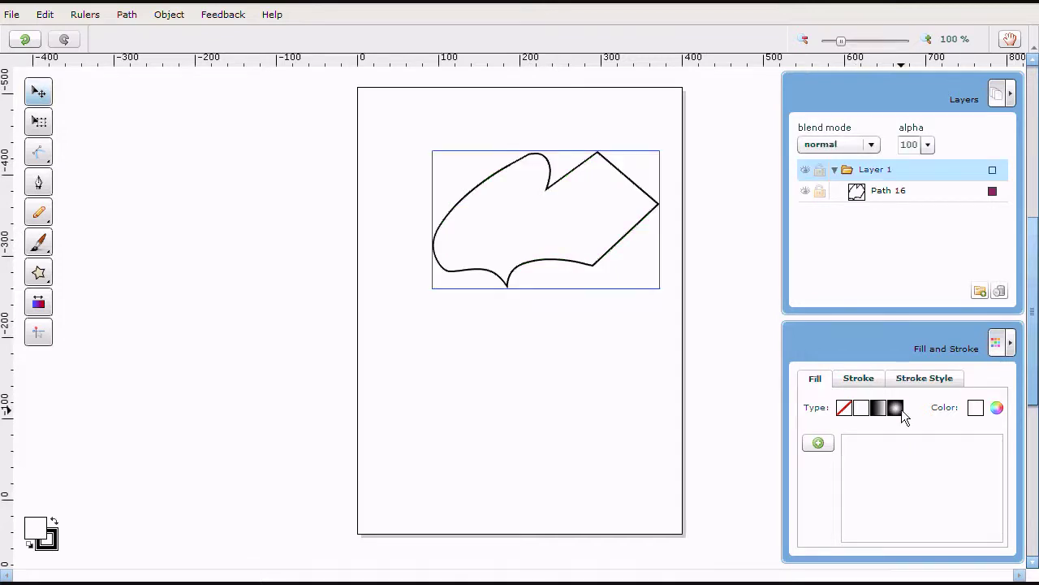
left_click(976, 408)
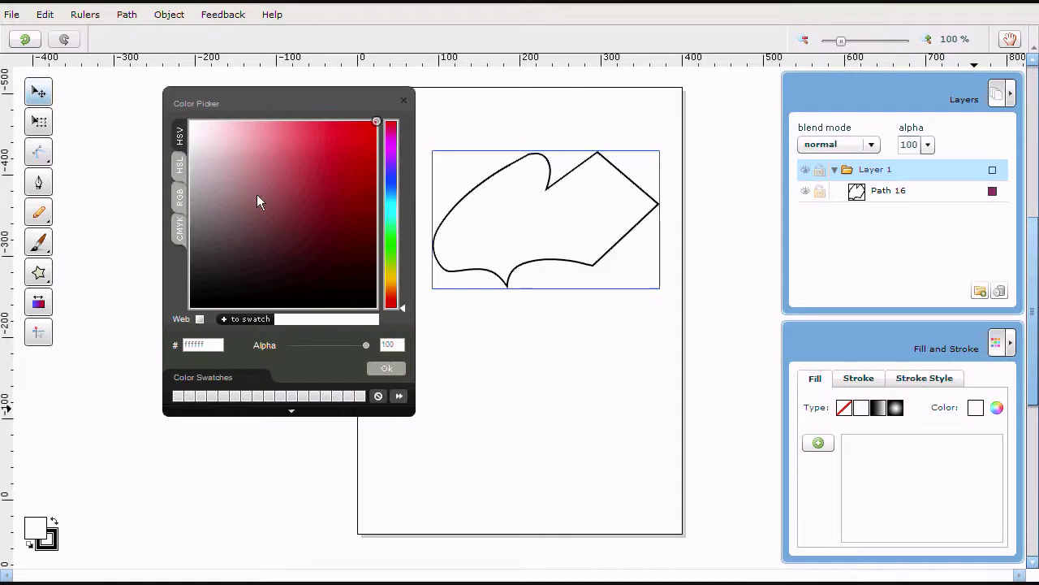
left_click(389, 120)
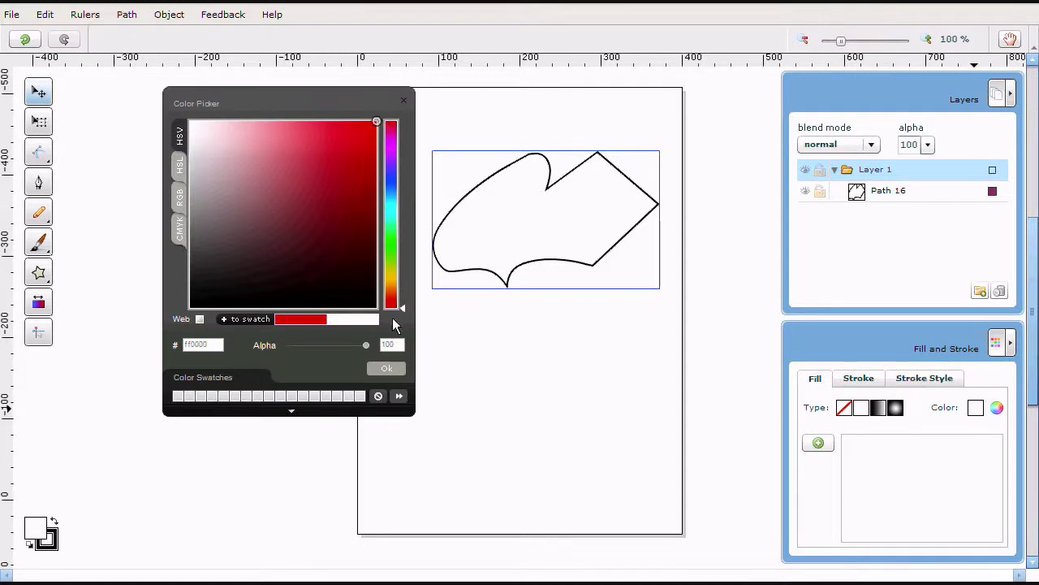
left_click(389, 369)
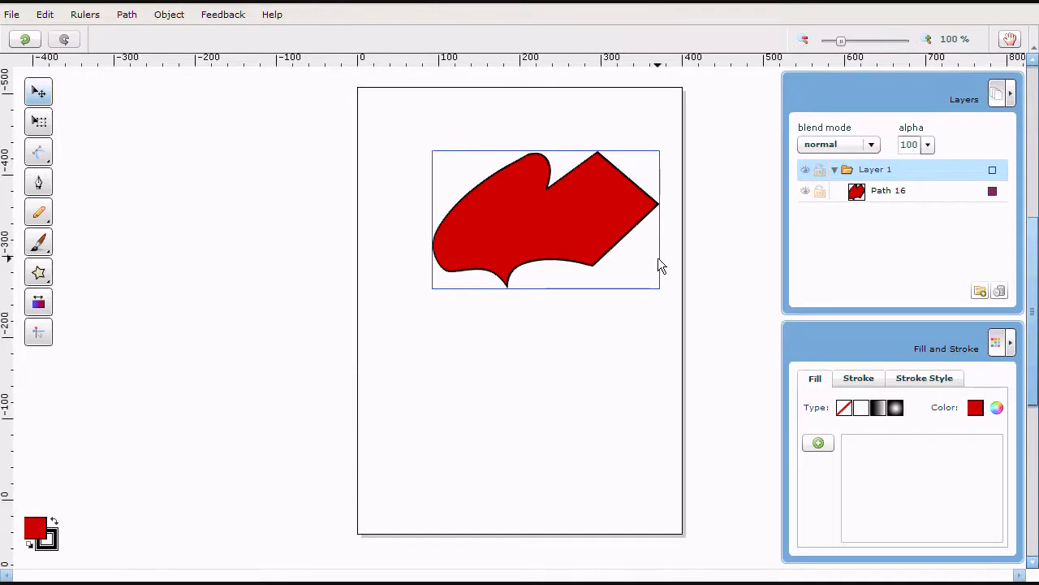
Set the path's outline stroke colour to yellow-orange ffd000.
left_click(853, 377)
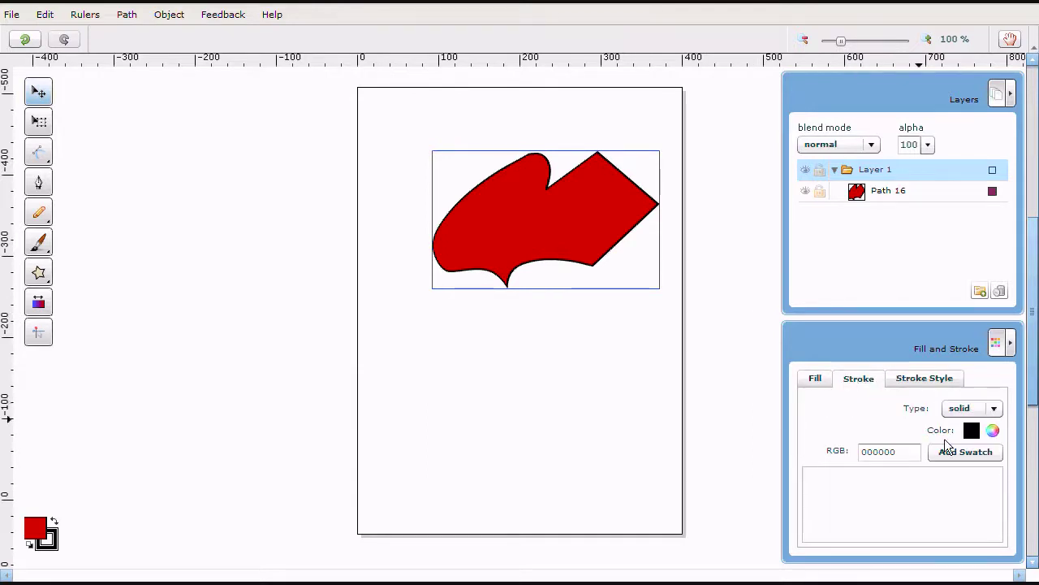
left_click(972, 430)
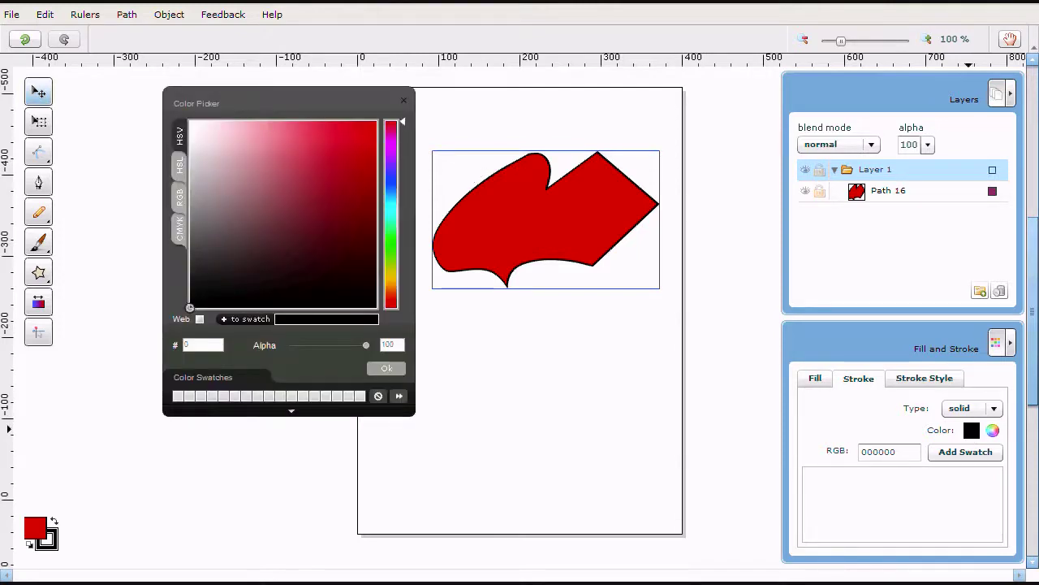
left_click_drag(395, 276, 395, 281)
left_click_drag(358, 199, 395, 116)
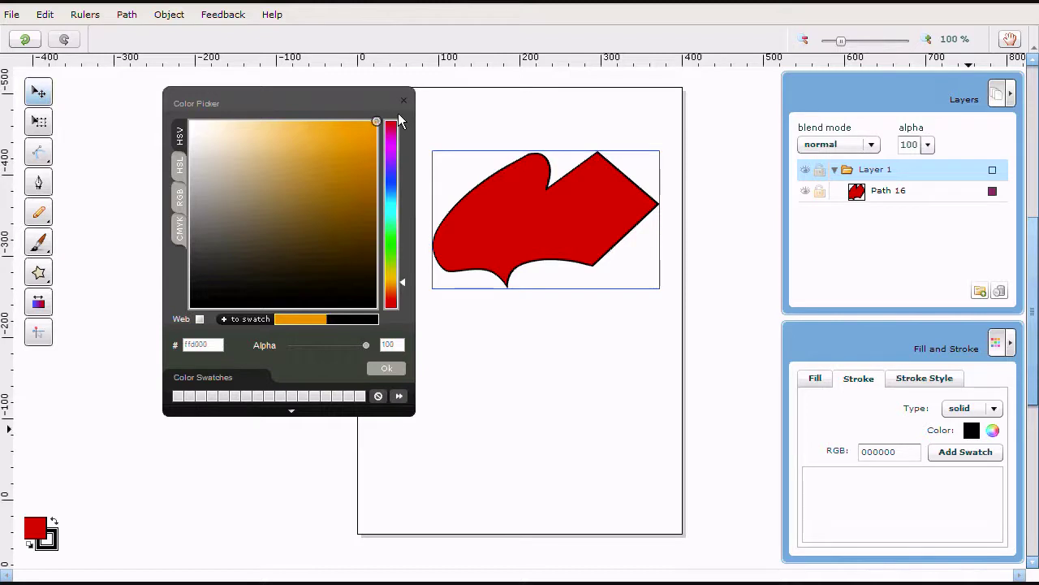
left_click(392, 370)
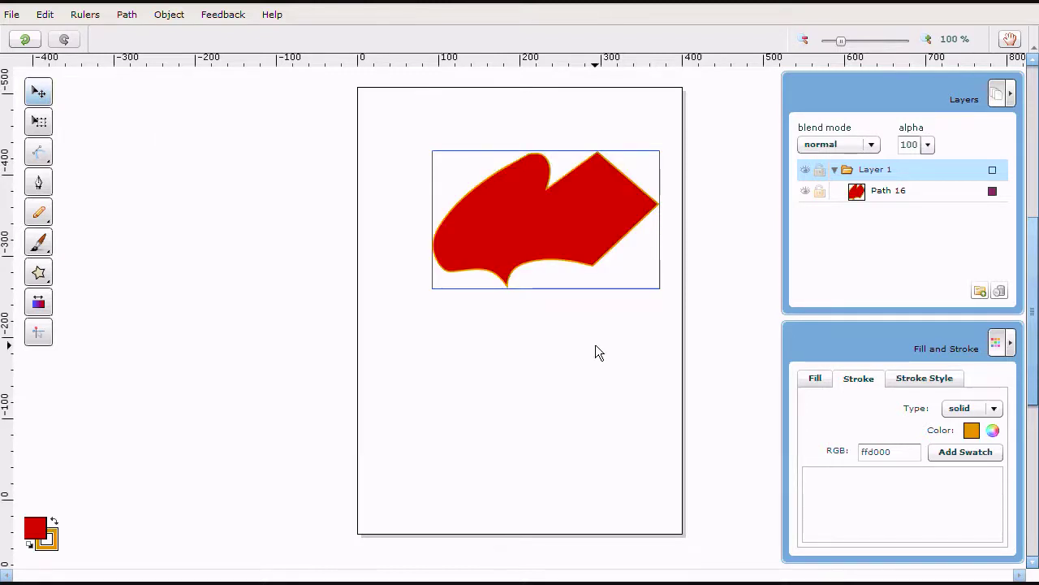
left_click(900, 380)
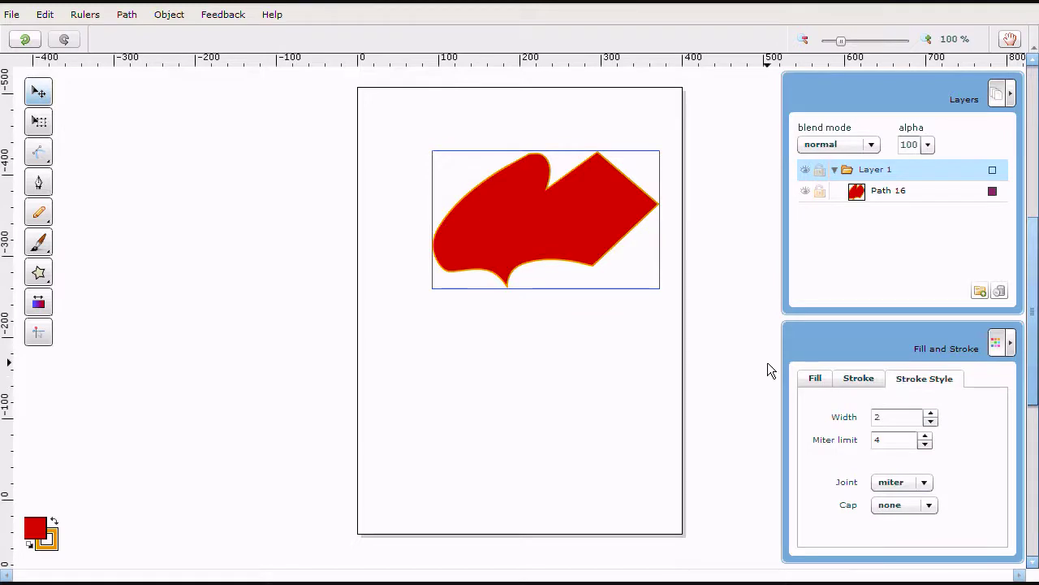
Raise the yellow-orange outline's stroke width step by step to 6, then deselect and reselect the shape.
left_click(931, 414)
left_click(931, 413)
left_click(932, 414)
left_click(931, 414)
left_click(931, 413)
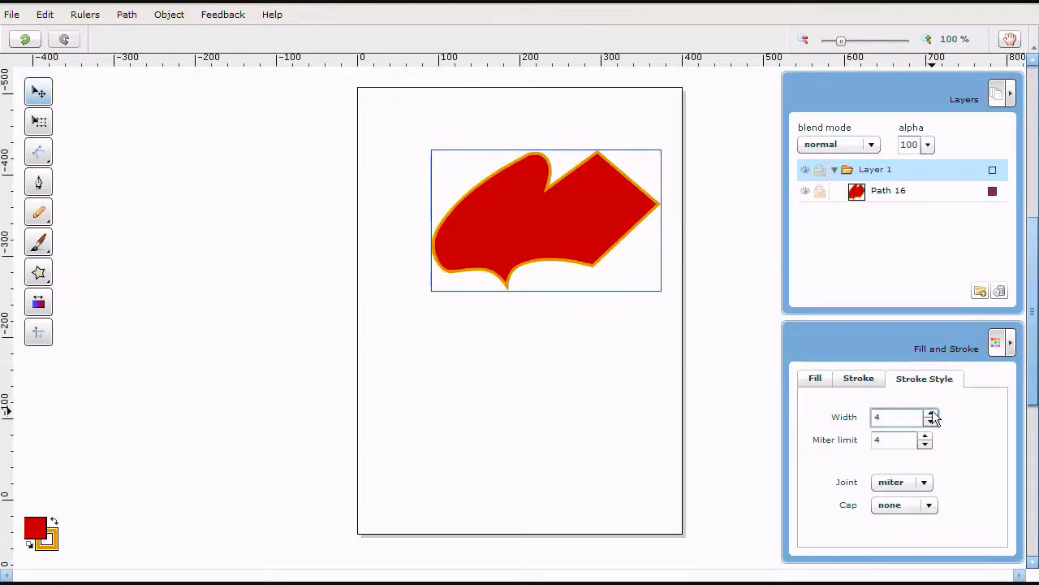
left_click(931, 413)
left_click(932, 412)
left_click(931, 412)
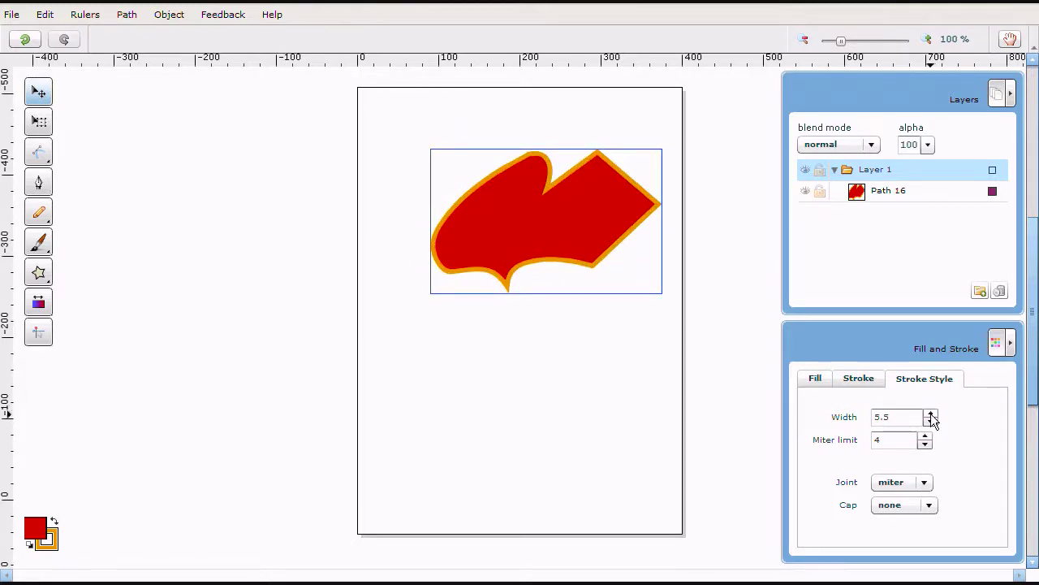
left_click(930, 413)
left_click(930, 414)
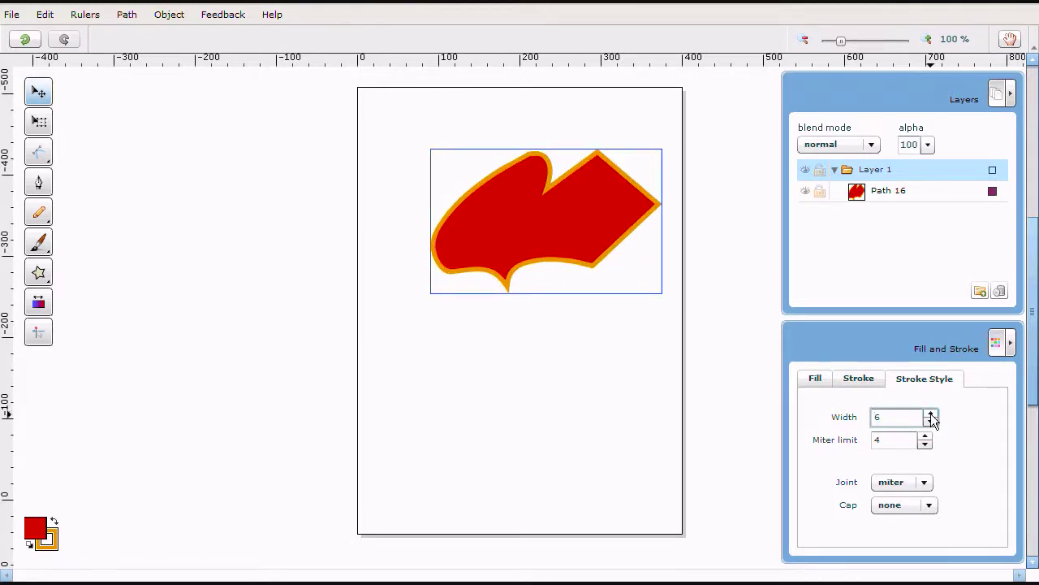
left_click(621, 327)
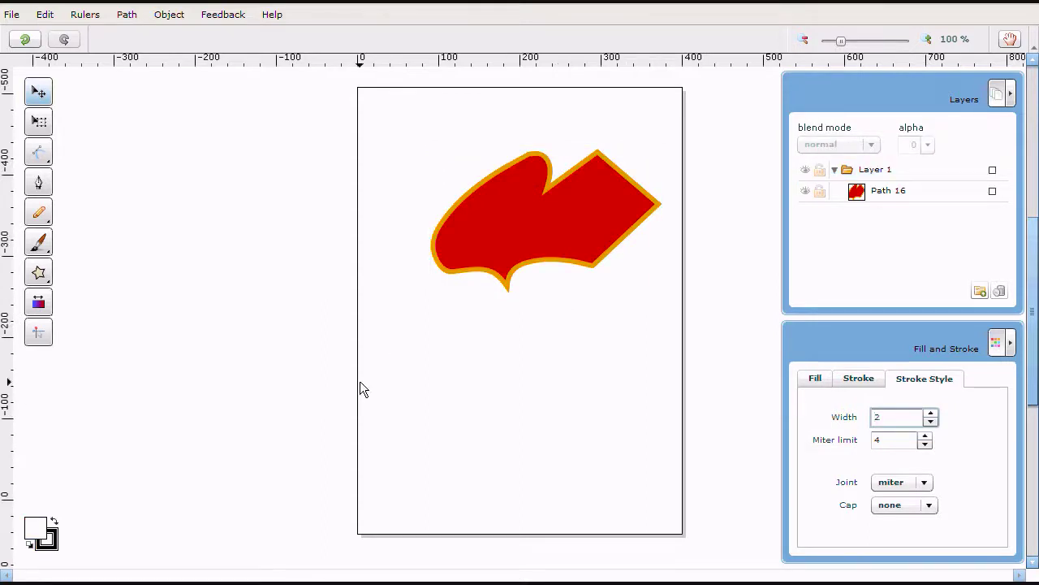
left_click(528, 219)
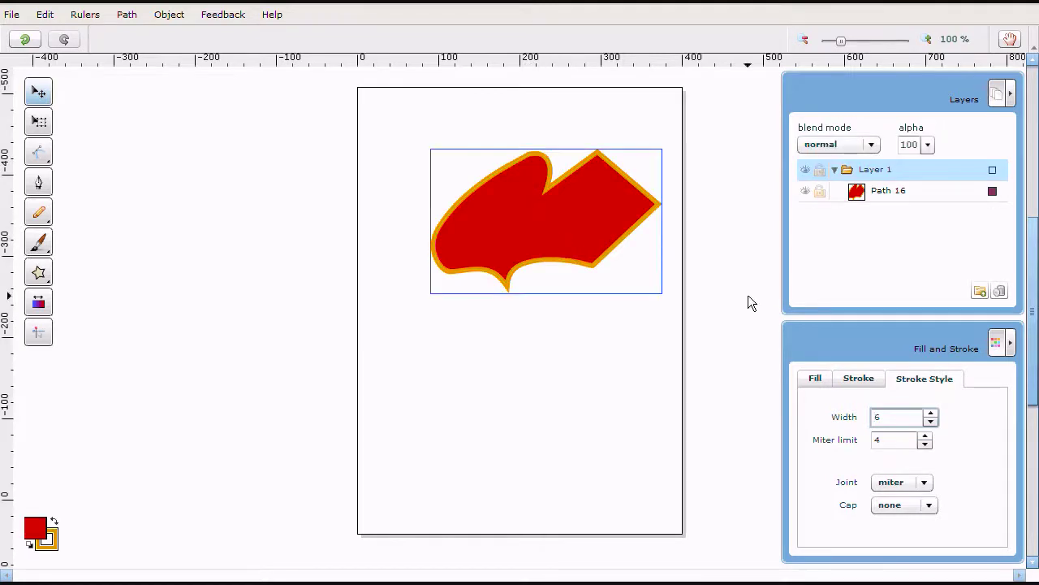
Switch the fill to a linear gradient and set its end stop to pink ffbdbe.
left_click(816, 378)
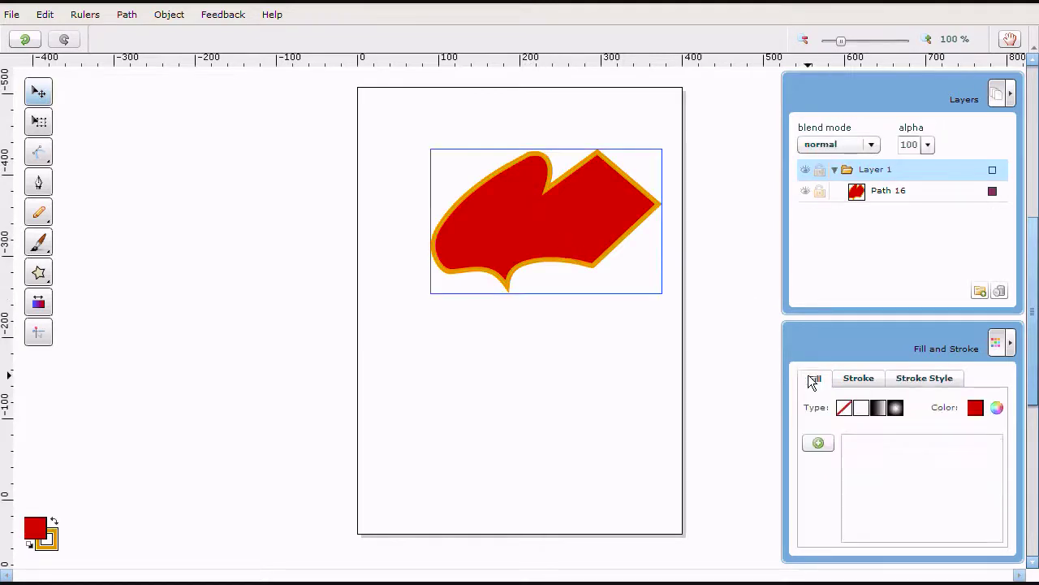
left_click(878, 413)
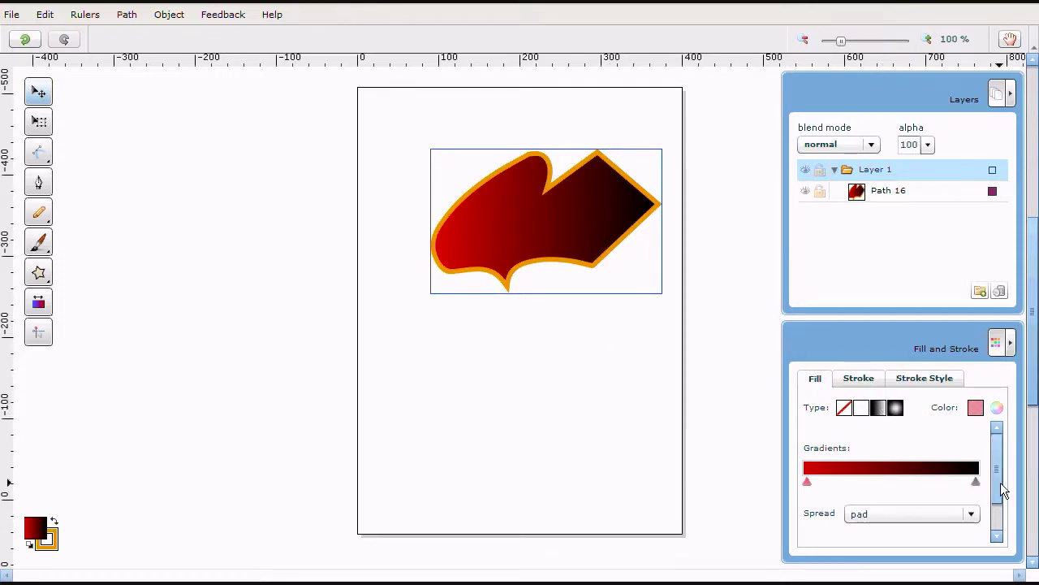
left_click(997, 407)
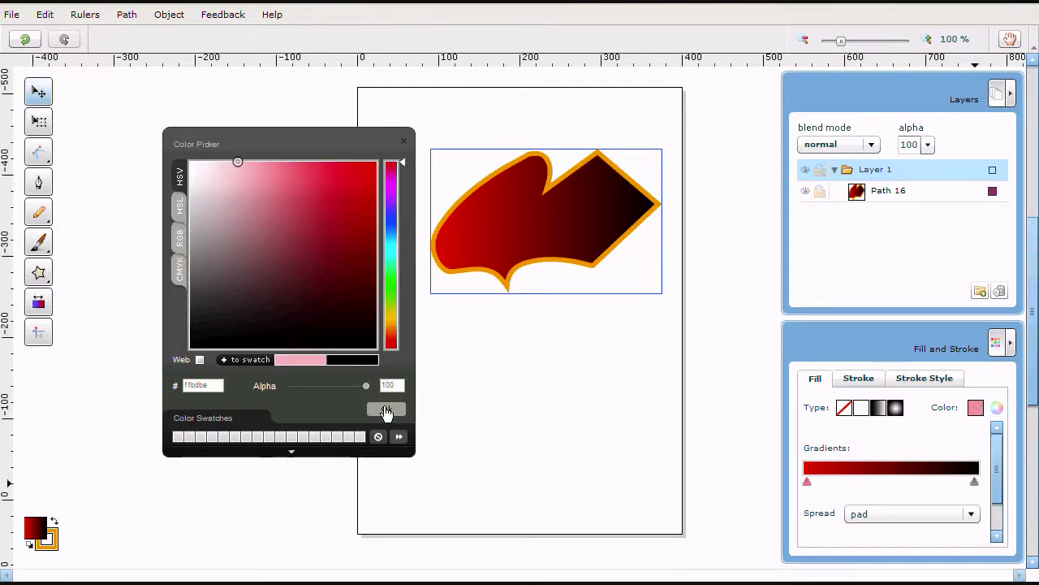
left_click(384, 408)
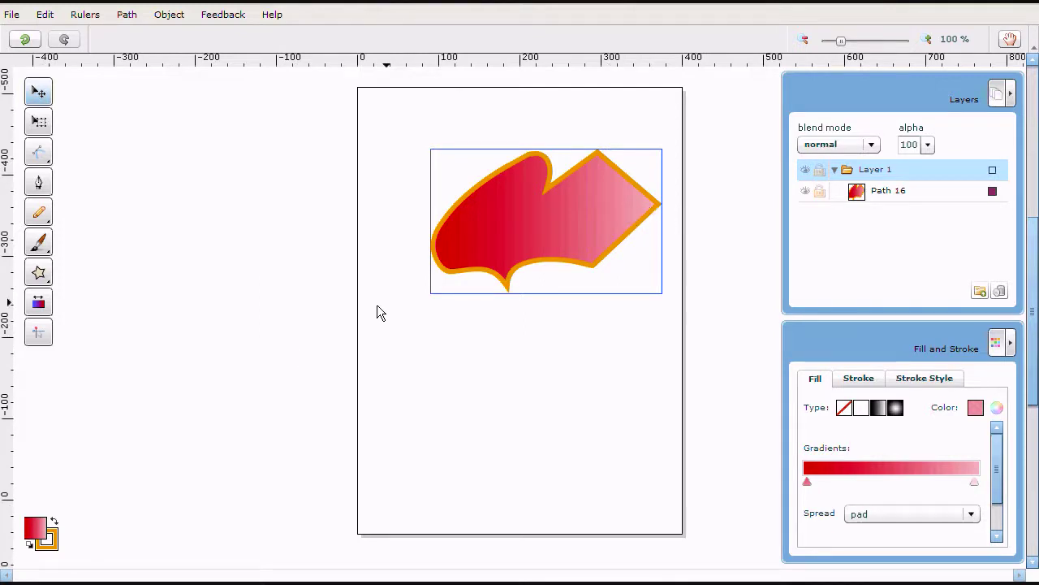
left_click(38, 304)
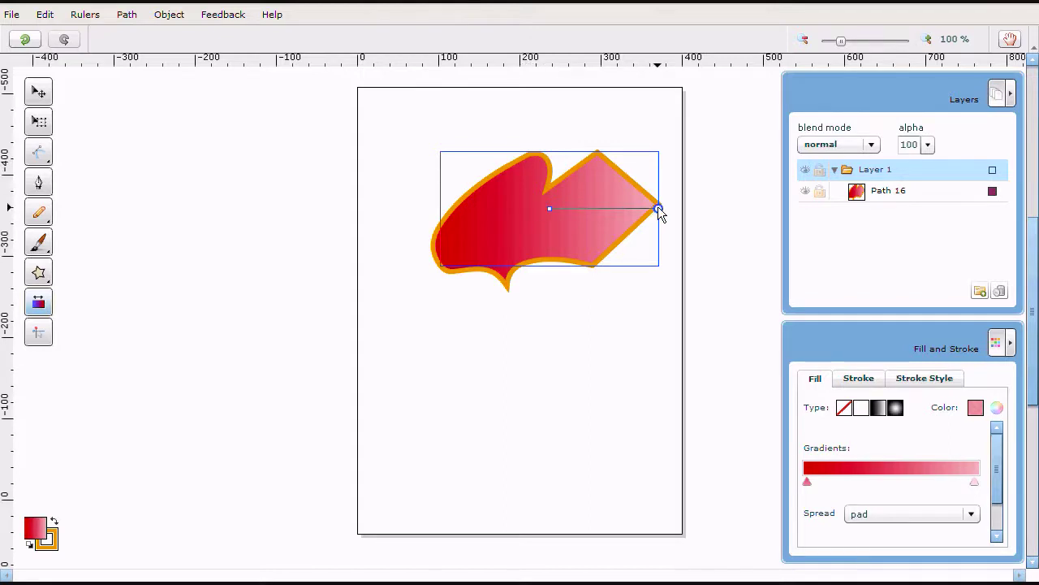
Drag the gradient handles so the gradient runs top-to-bottom, red at the top.
left_click_drag(659, 209, 548, 273)
left_click_drag(548, 209, 555, 176)
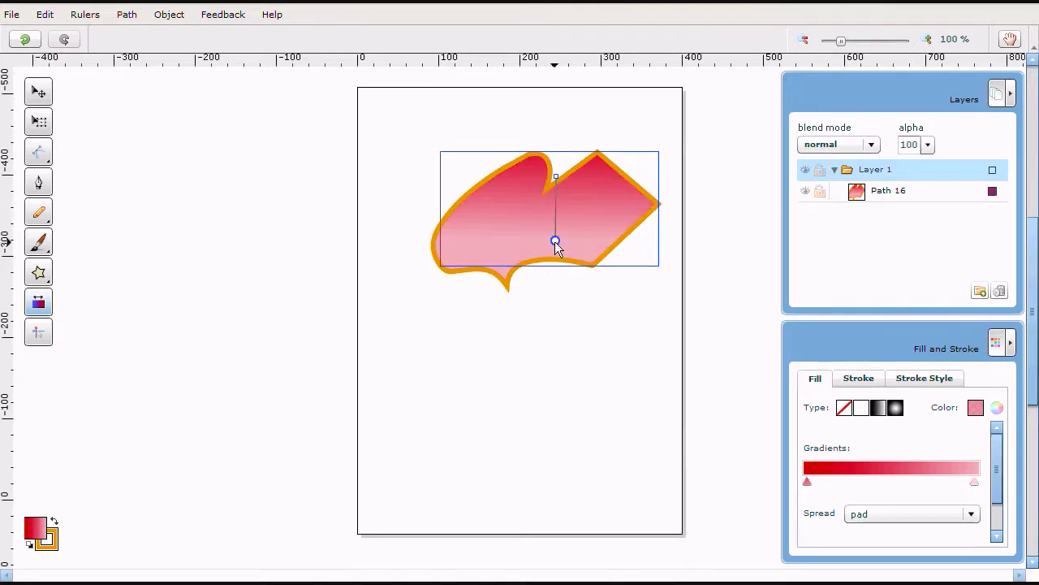